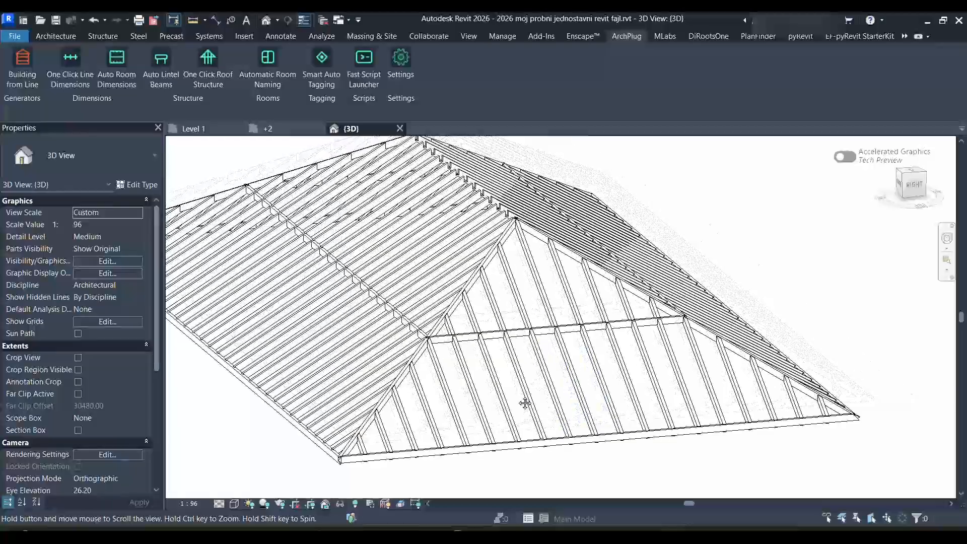
left_click(513, 332)
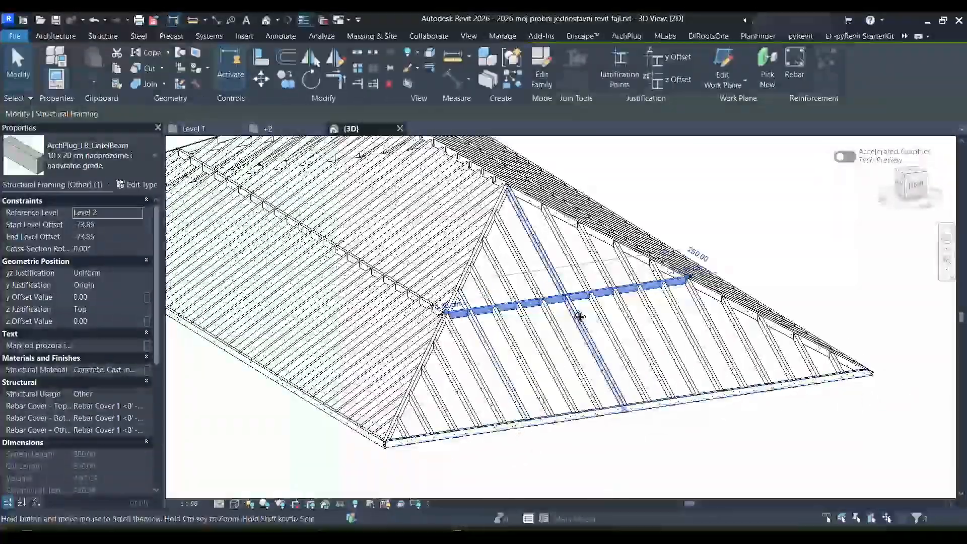
middle_click_drag(579, 315, 614, 432, "shift")
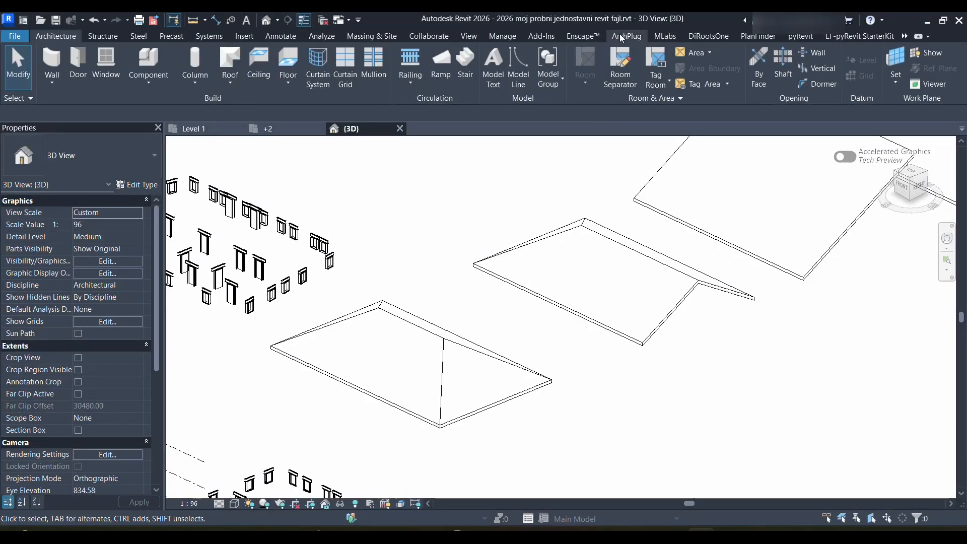
Open the ArchPlug settings and review the account status, installed plugins and theme options
left_click(624, 36)
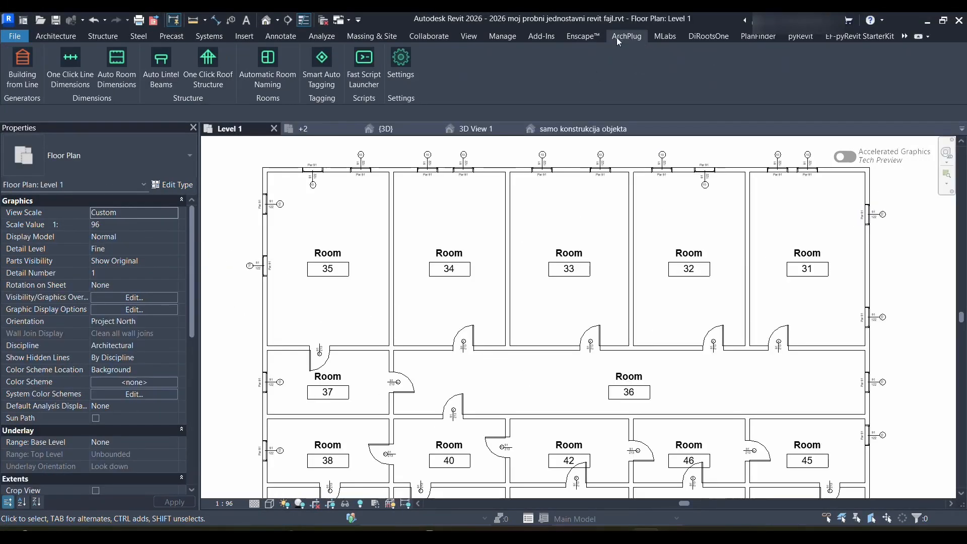
left_click(401, 65)
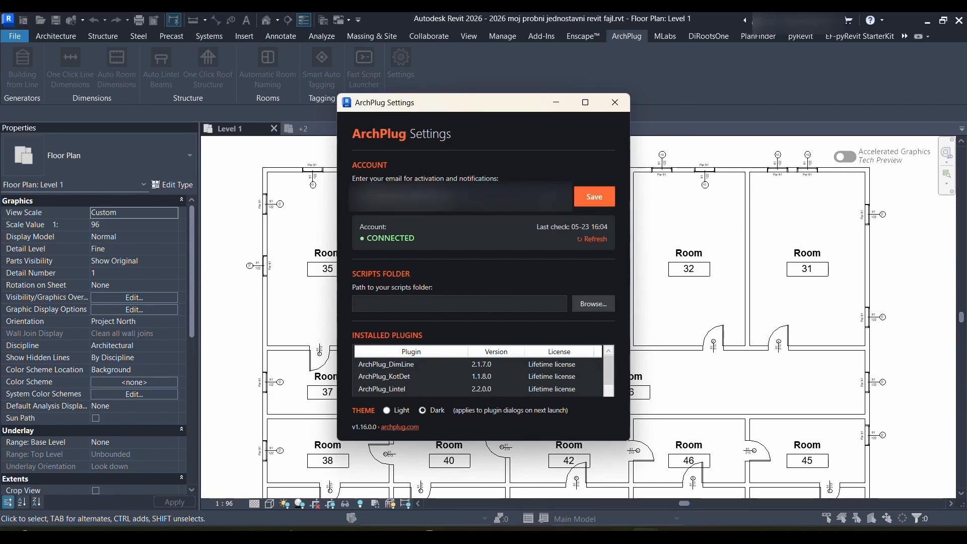
left_click(594, 240)
left_click_drag(534, 443, 534, 489)
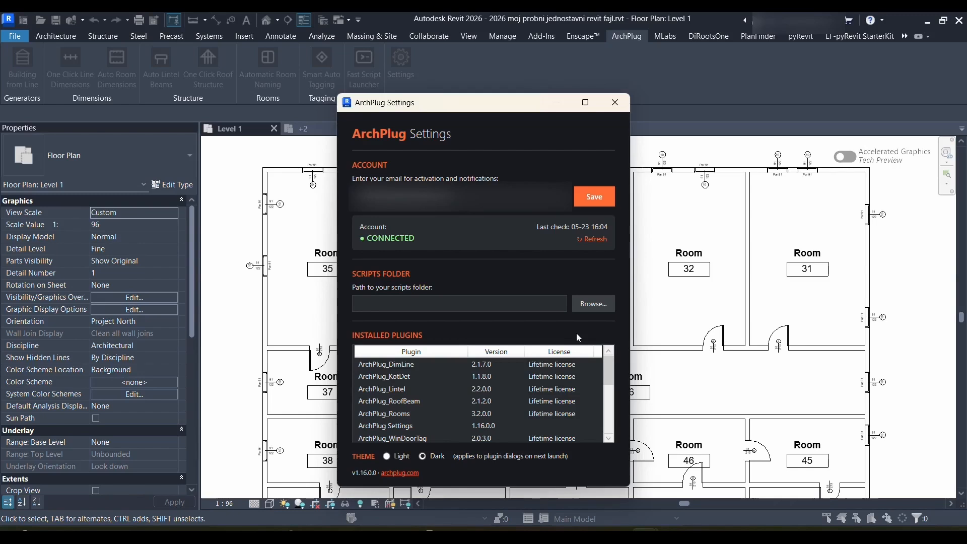
scroll(574, 344, "down", 2)
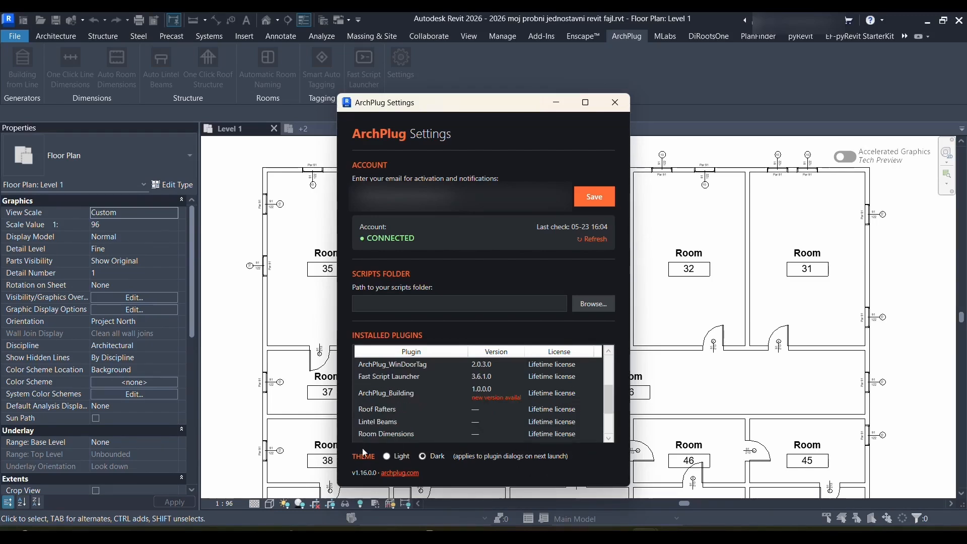
left_click(387, 458)
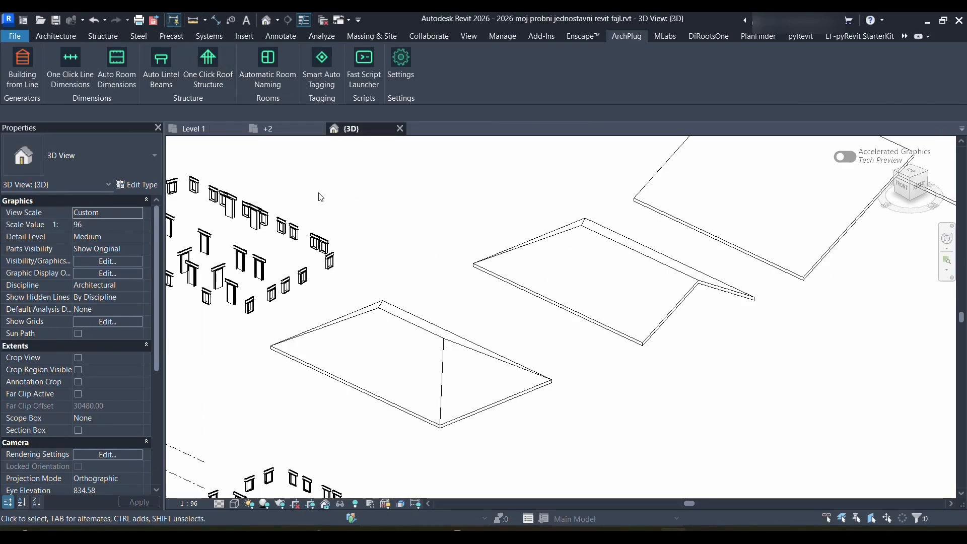
Generate rafters at 80 cm spacing, ridge beam, one mid-rafter purlin and vertical cushions on the front hip roof using the preset 10 x 20 cm beams
middle_click_drag(404, 246, 398, 225)
mouse_move(433, 265)
middle_mouse_down("shift")
mouse_move(430, 256)
mouse_move(438, 281)
mouse_move(431, 276)
middle_mouse_up("shift")
scroll(427, 266, "up", 2)
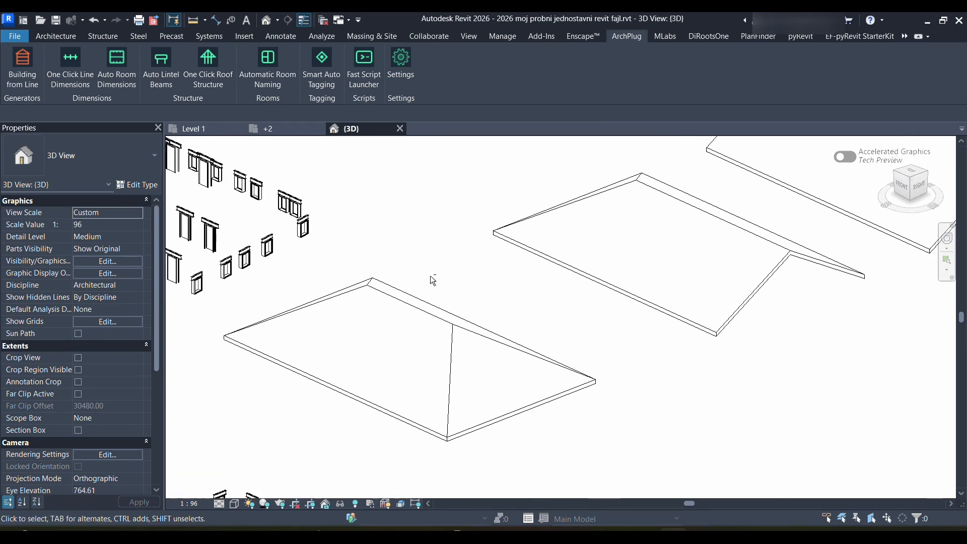
left_click(444, 324)
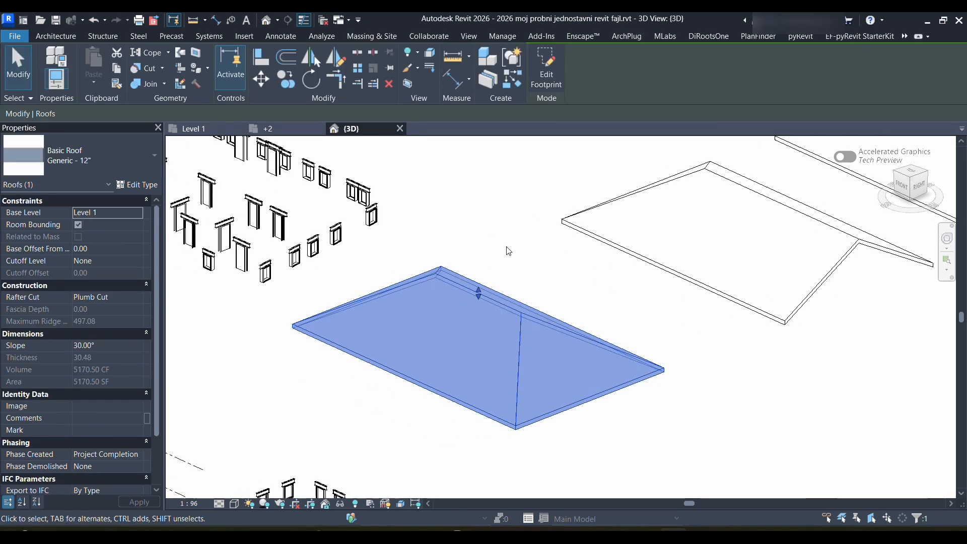
left_click(627, 36)
left_click(206, 67)
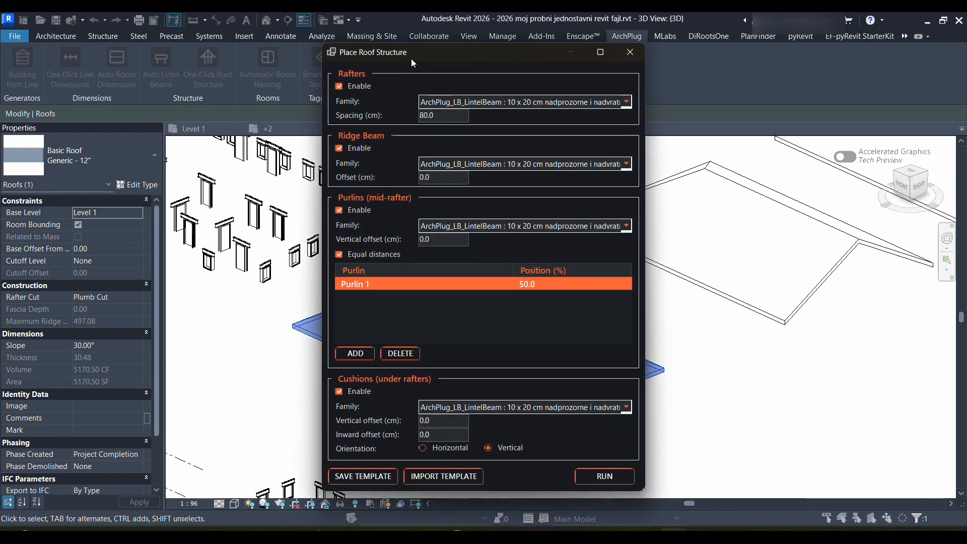
left_click_drag(412, 64, 131, 48)
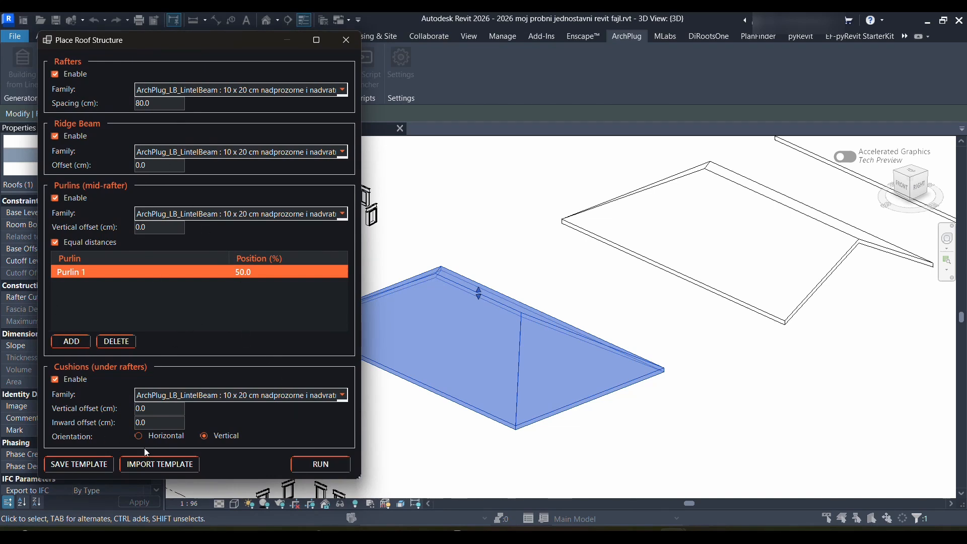
left_click(309, 471)
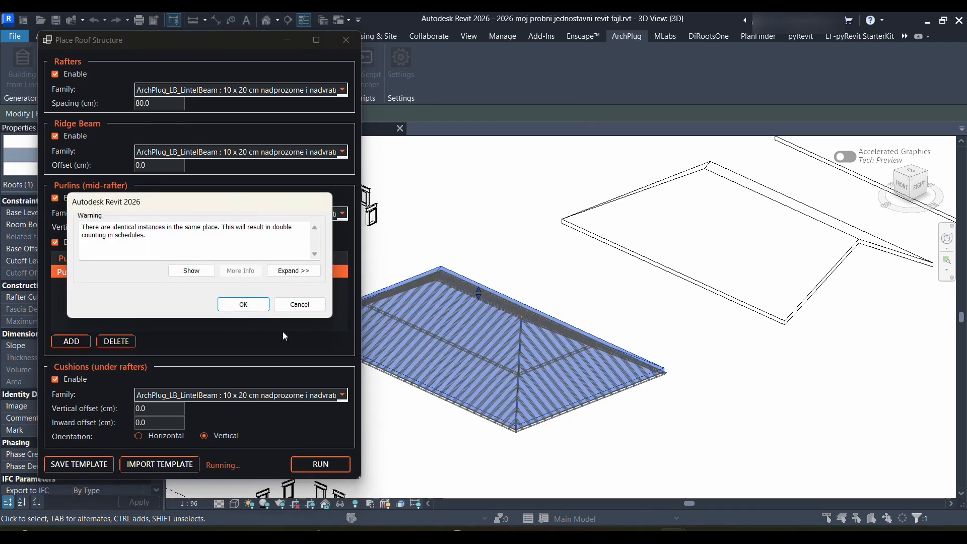
left_click(243, 304)
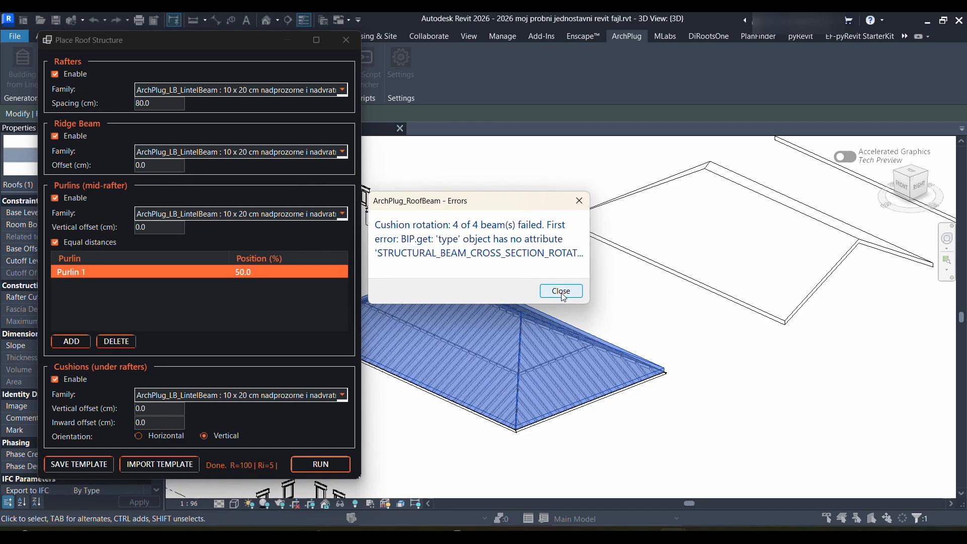
left_click(561, 291)
left_click(346, 40)
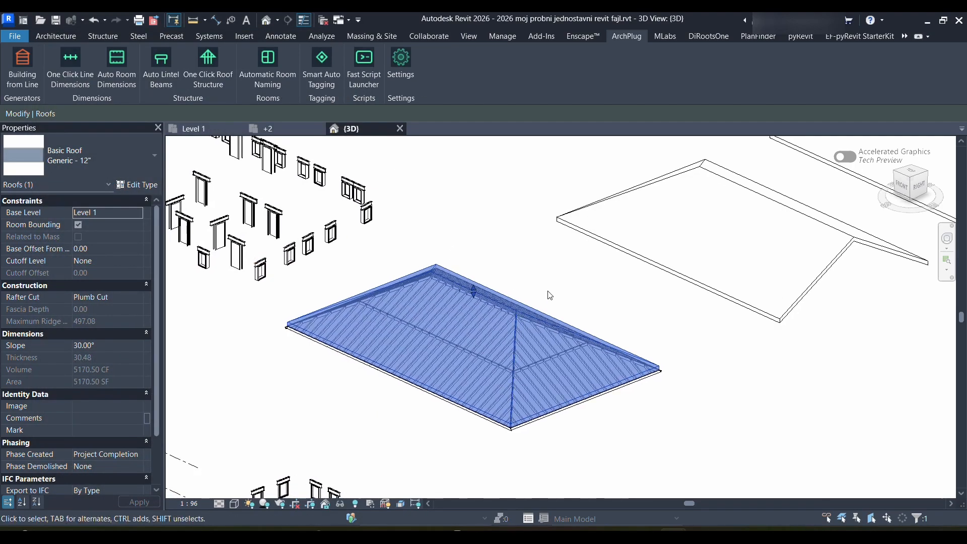
left_click(550, 295)
Examine the generated rafters, purlins, ridge beam and cushions at the hip end and along the whole roof
scroll(529, 388, "up", 6)
middle_click_drag(534, 384, 545, 411, "shift")
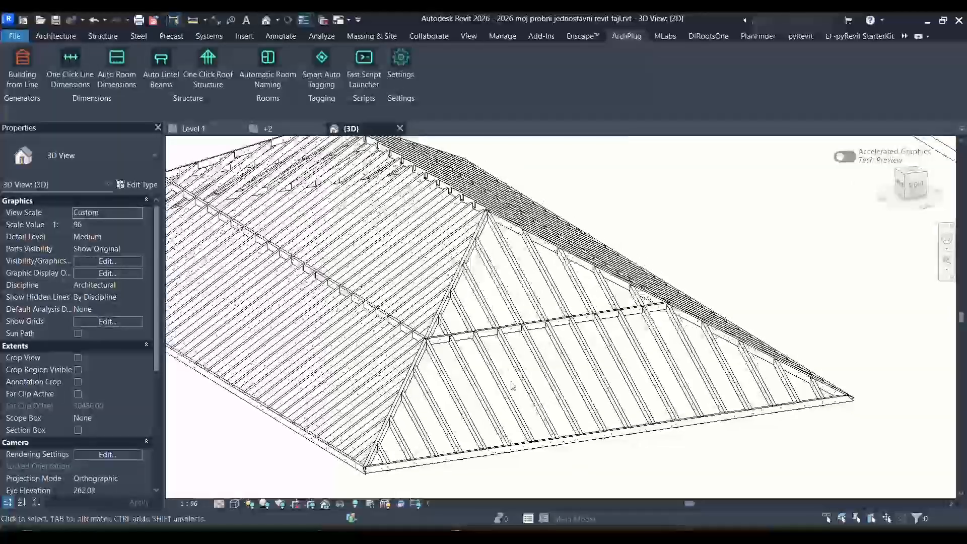
left_click(504, 328)
middle_click_drag(503, 327, 523, 301)
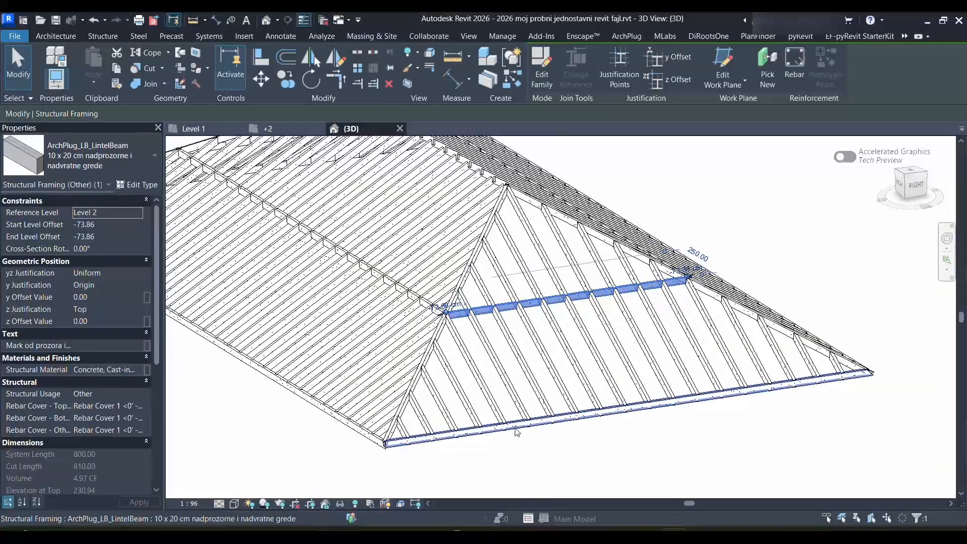
middle_click_drag(516, 431, 536, 351, "shift")
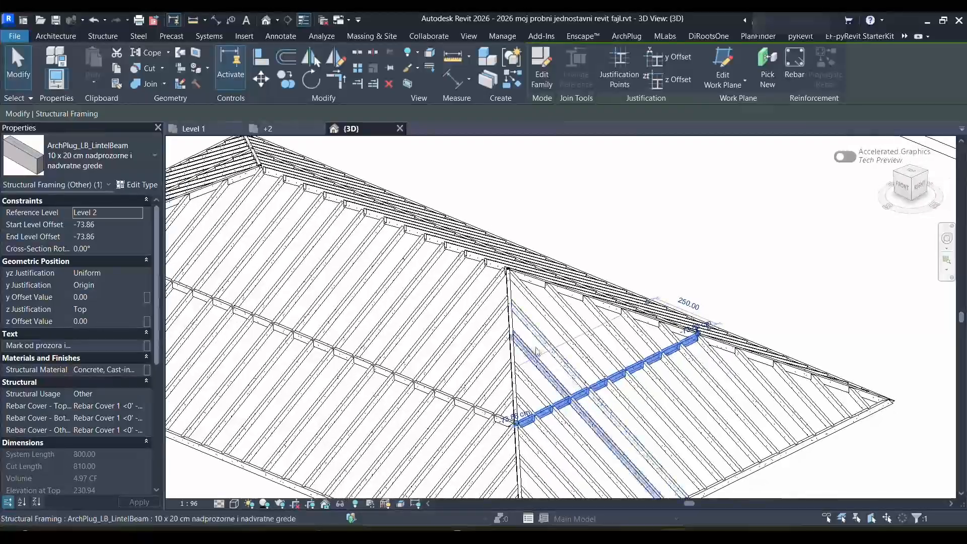
middle_click_drag(527, 279, 612, 324)
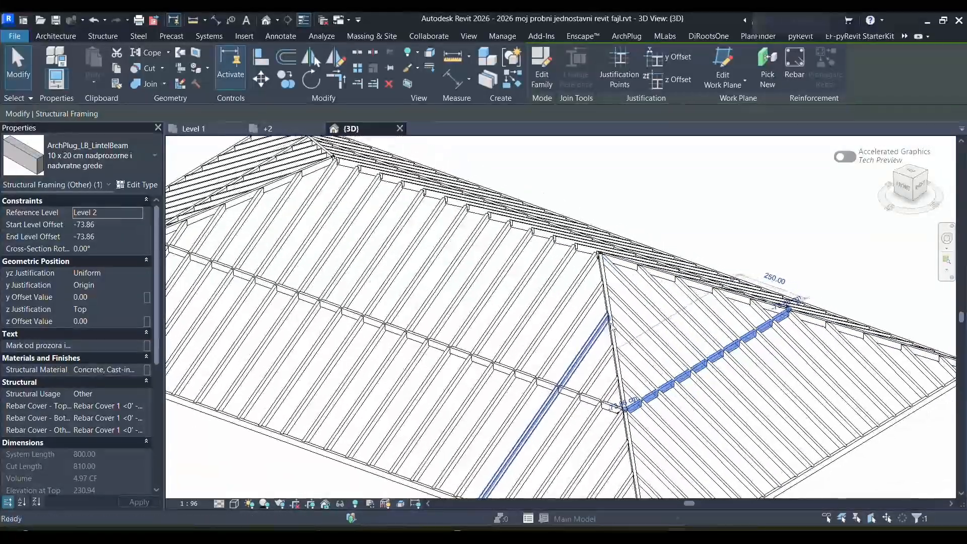
scroll(613, 327, "down", 1)
middle_click_drag(559, 211, 588, 214)
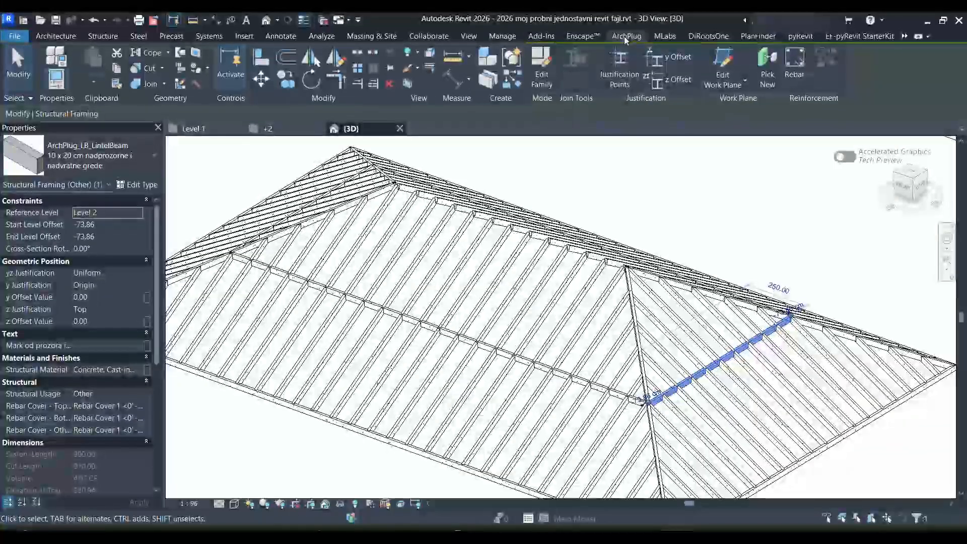
scroll(602, 189, "down", 1)
left_click(628, 184)
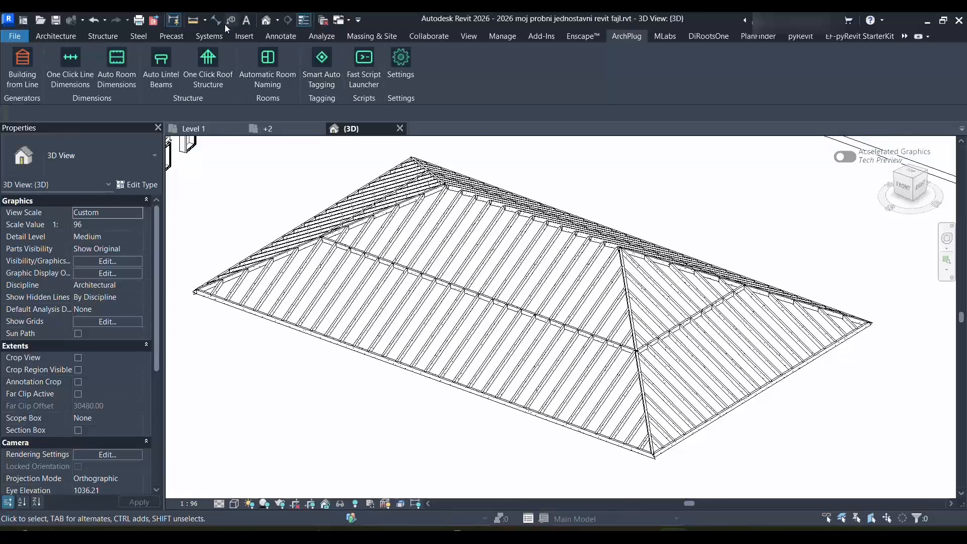
Undo the generated roof structure on the hip roof
left_click(94, 20)
left_click(95, 20)
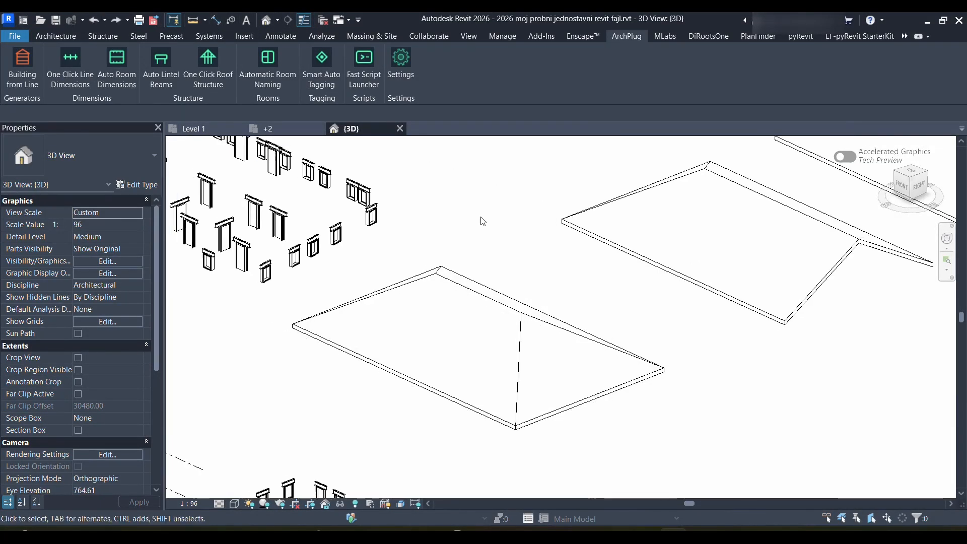
Open the One Click Roof Structure settings for the same hip roof, keeping the roof in view beside the dialog
middle_click_drag(535, 290, 565, 300)
left_click(561, 315)
middle_click_drag(529, 274, 556, 263)
left_click(625, 37)
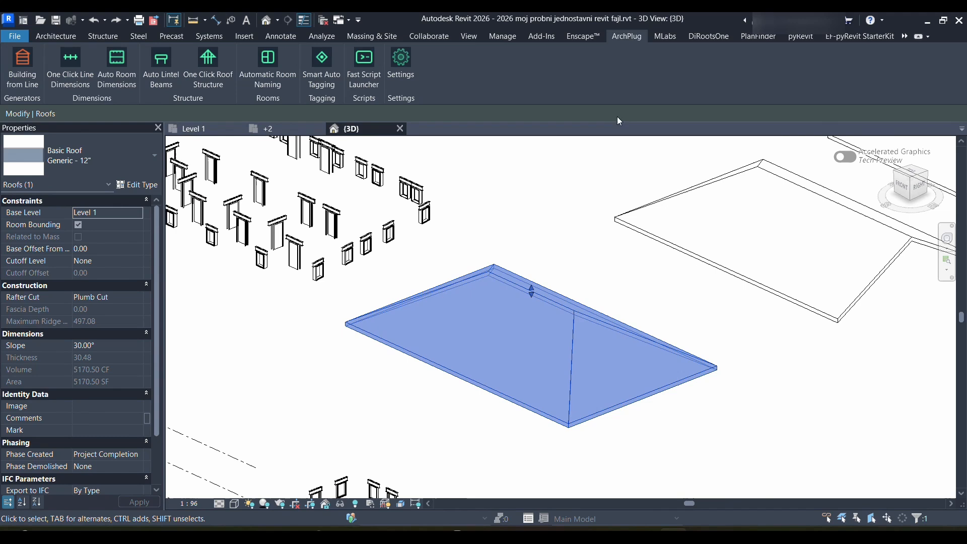
left_click(198, 59)
left_click_drag(428, 44, 162, 50)
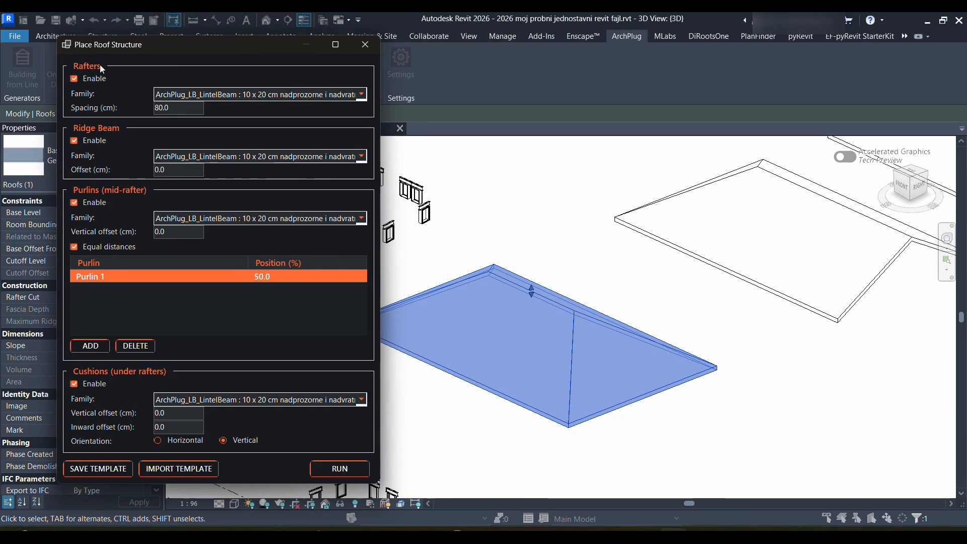
mouse_move(182, 50)
left_mouse_down()
mouse_move(206, 54)
mouse_move(198, 52)
left_mouse_up()
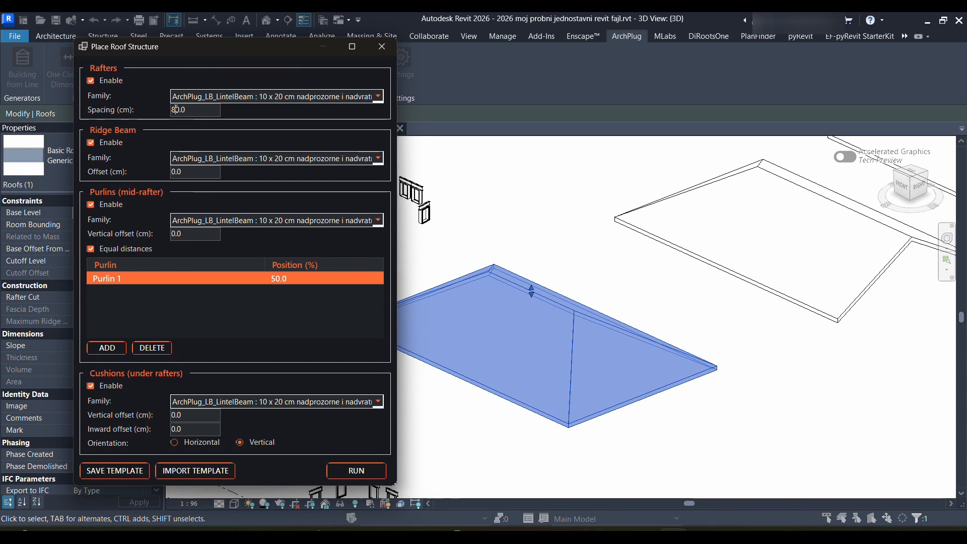
Set the rafters to the 10 x 20 cm lintel beam at 100 cm spacing and the ridge beam offset to -20 cm
left_click_drag(176, 109, 173, 111)
type("1")
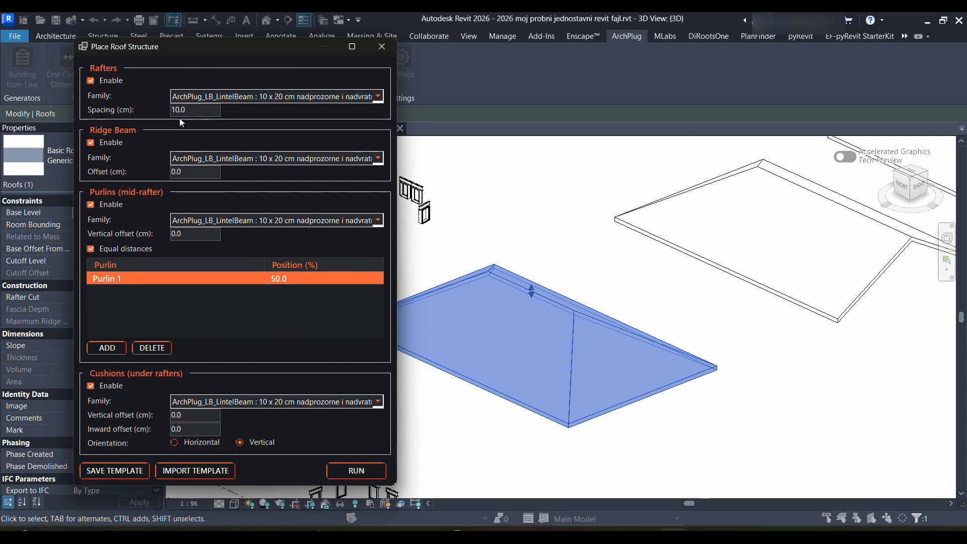
type("0")
left_click(377, 97)
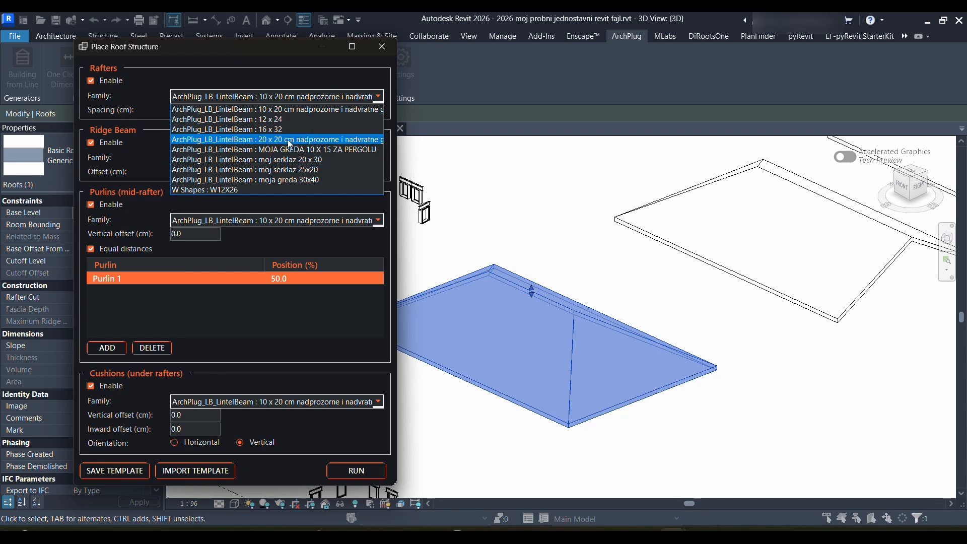
left_click(236, 110)
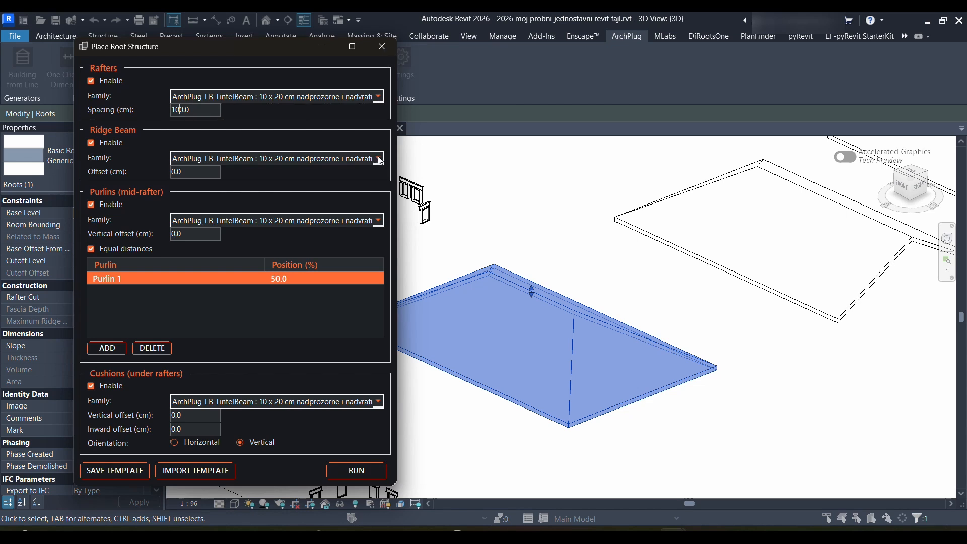
left_click_drag(195, 172, 169, 173)
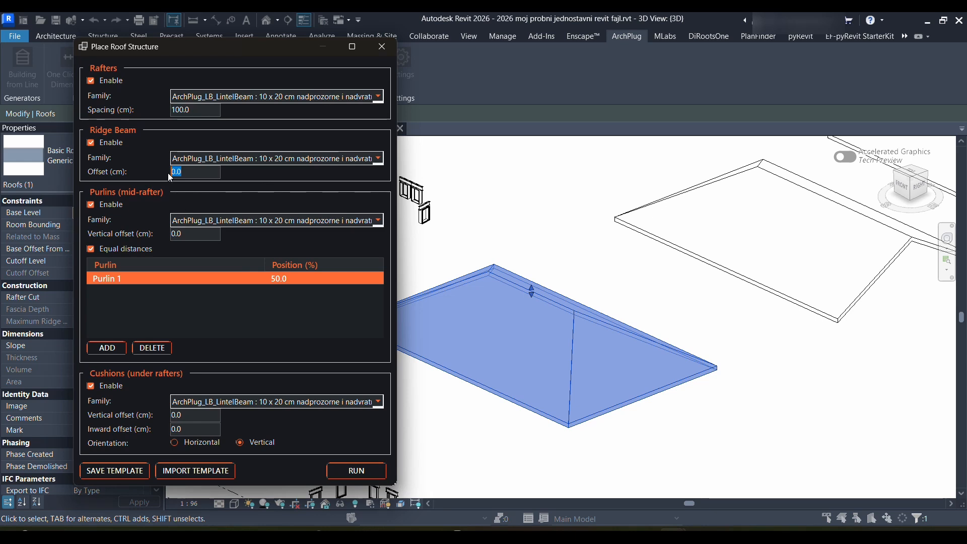
type("-20")
Switch the purlins and the cushions off and back on in the roof structure settings
left_click(92, 205)
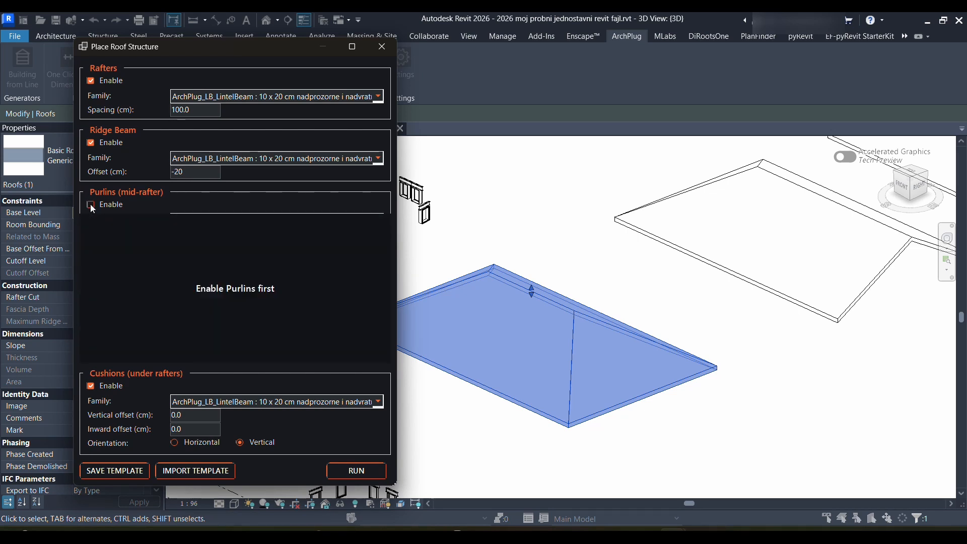
left_click(91, 205)
left_click(91, 205)
left_click(91, 386)
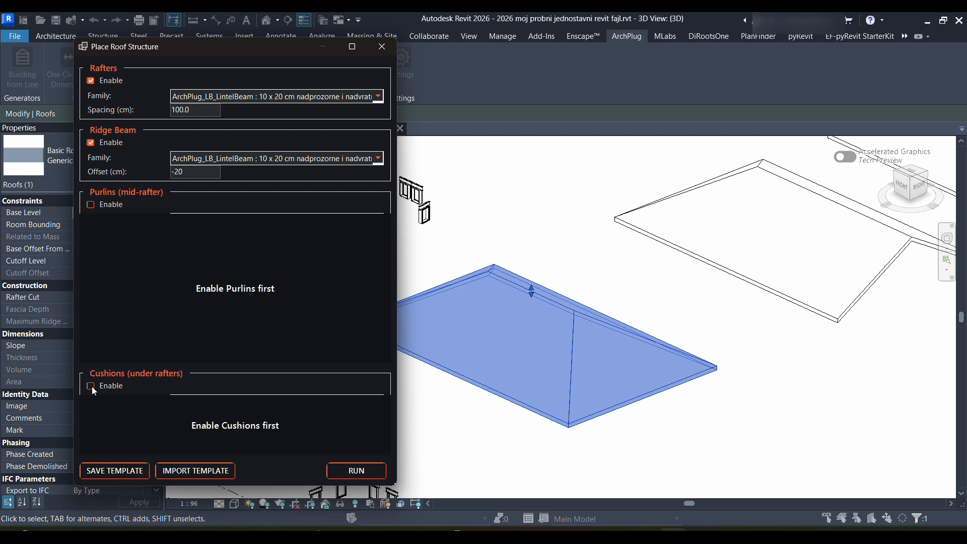
left_click(91, 205)
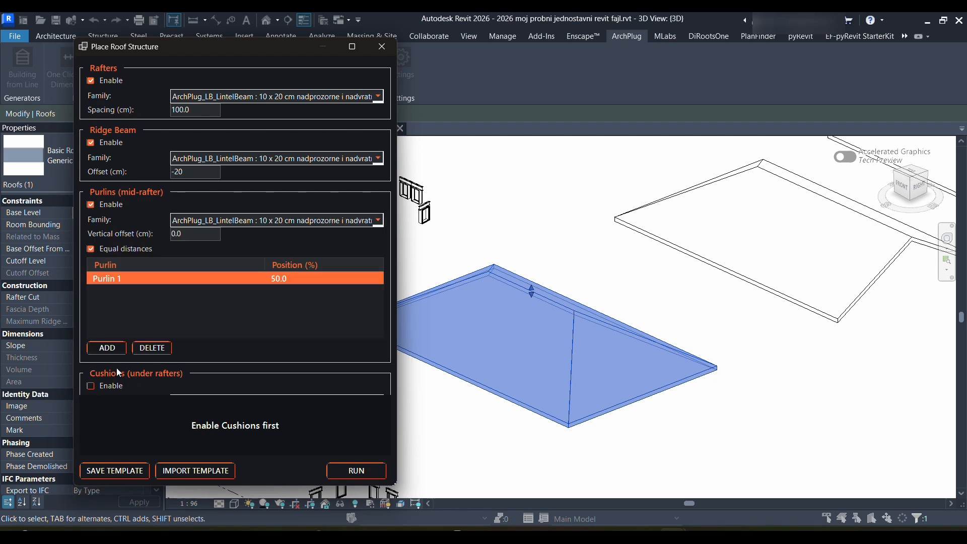
left_click(91, 386)
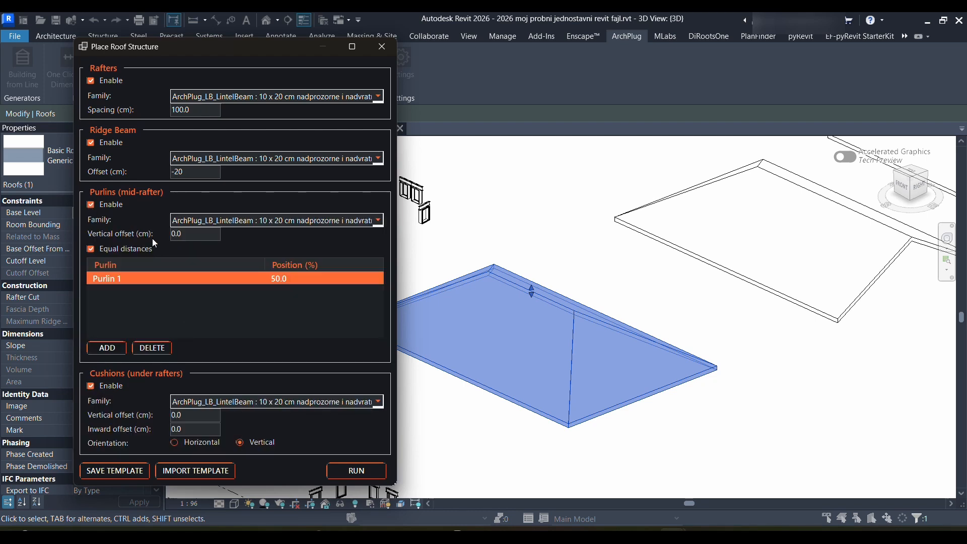
left_click(378, 221)
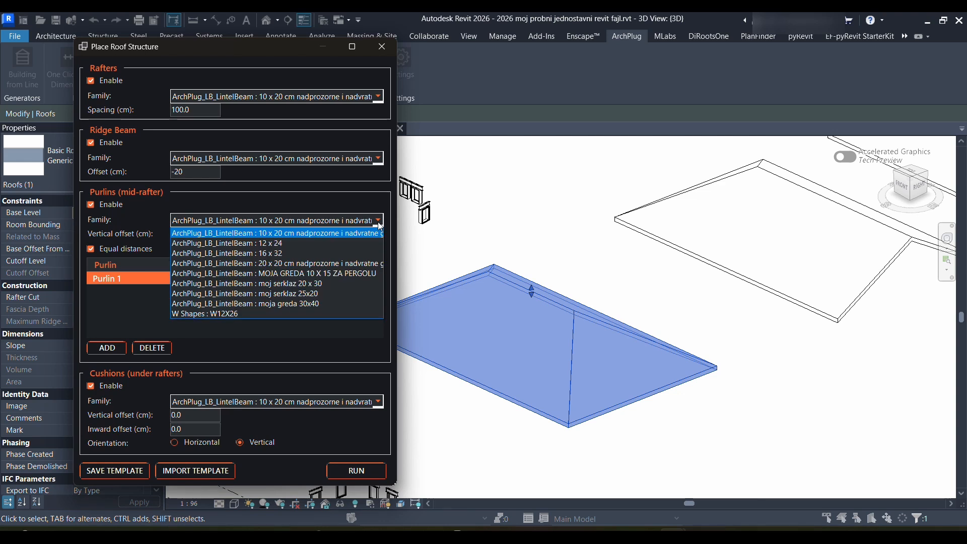
left_click(379, 223)
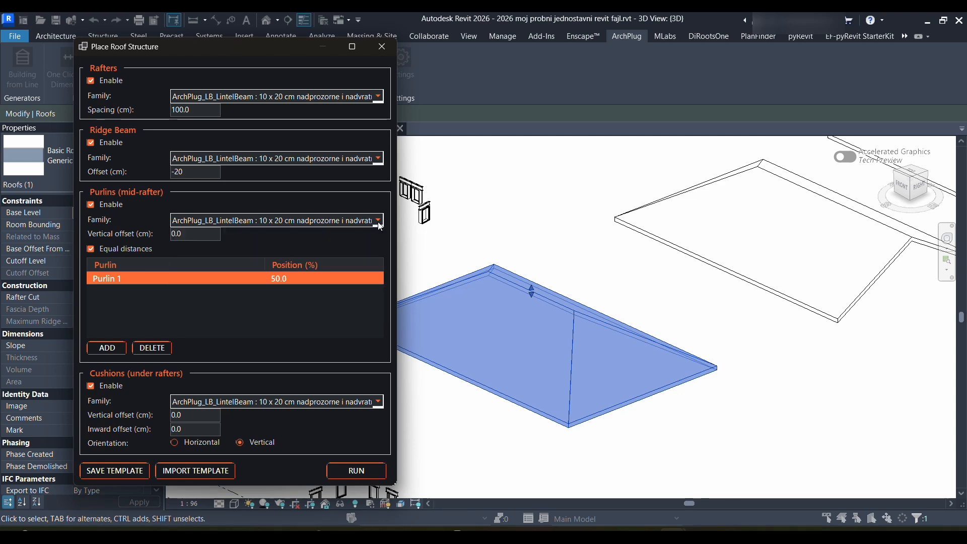
left_click_drag(197, 47, 197, 44)
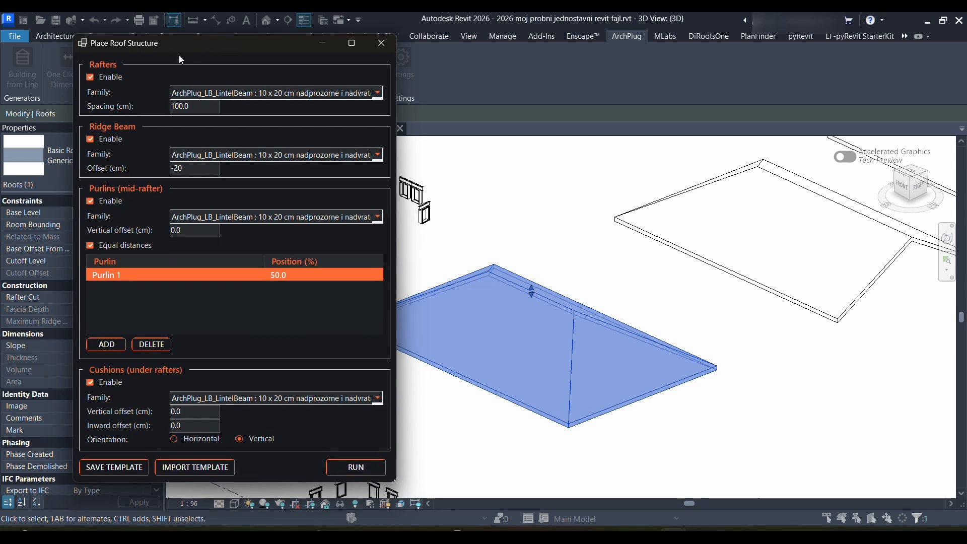
Set the purlins' vertical offset to -20 cm and add two more purlins so three are spaced at equal distances
left_click(379, 217)
left_click(380, 220)
left_click(190, 232)
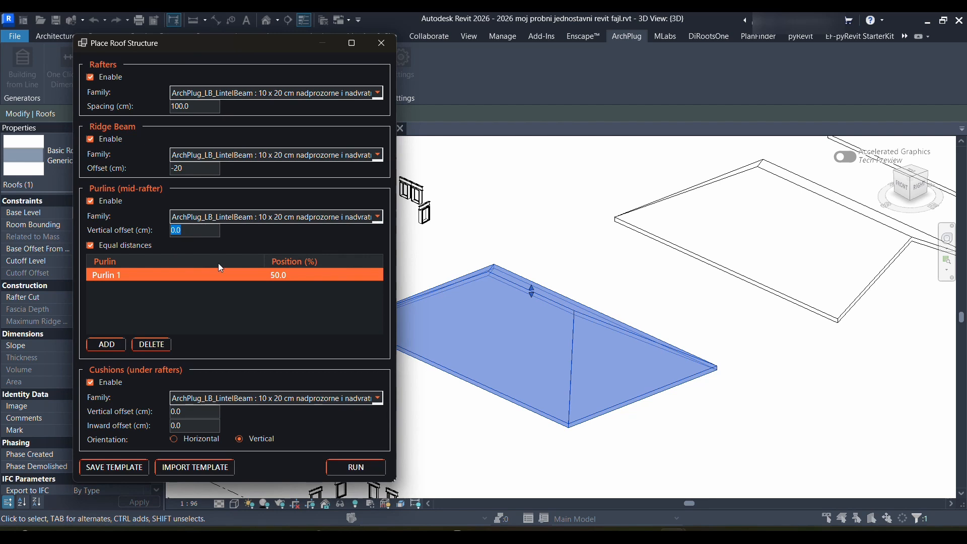
key("BackSpace")
key("BackSpace")
key("BackSpace")
type("-")
left_click(106, 344)
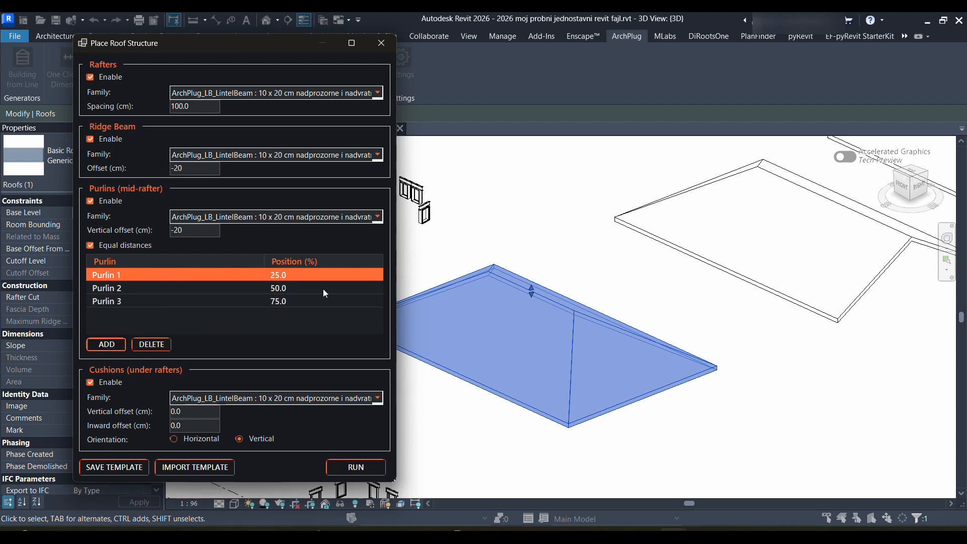
Turn off equal distances for the purlins and set the position of Purlin 2 to 40%
left_click(91, 245)
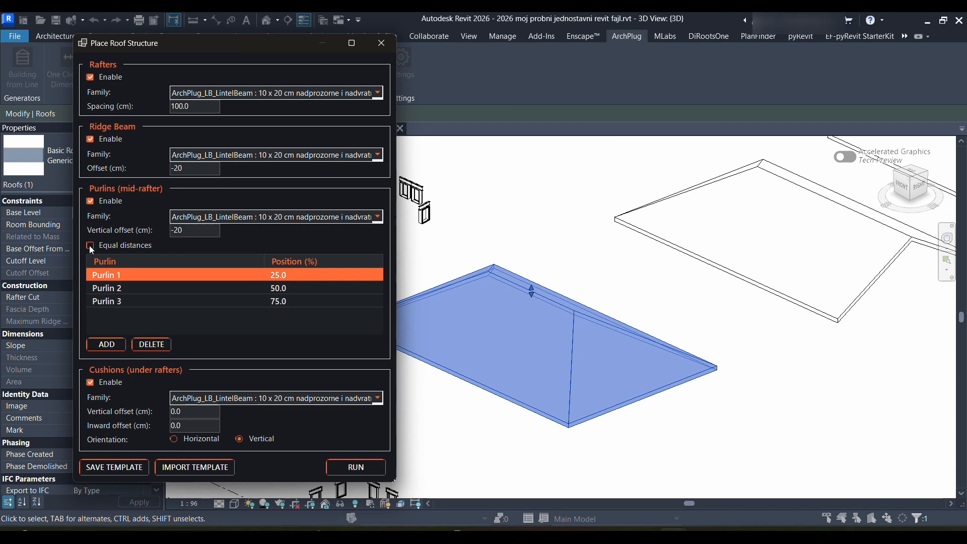
left_click(91, 246)
left_click_drag(250, 44, 258, 39)
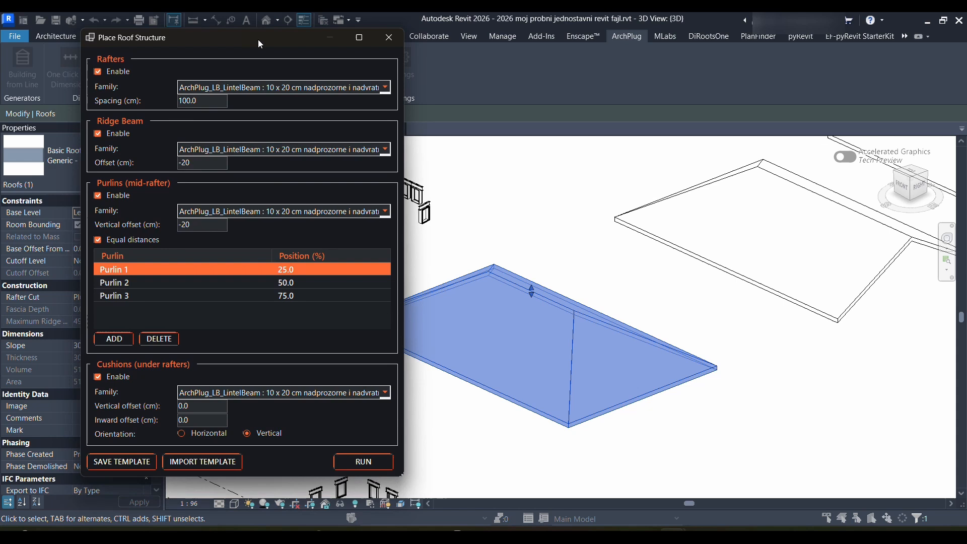
left_click(97, 241)
left_click(301, 281)
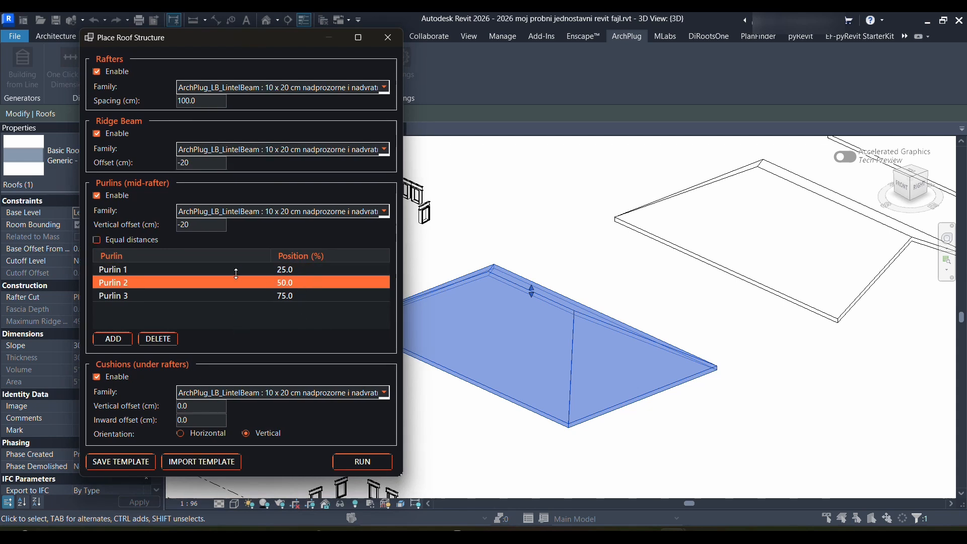
left_click(97, 241)
left_click(300, 281)
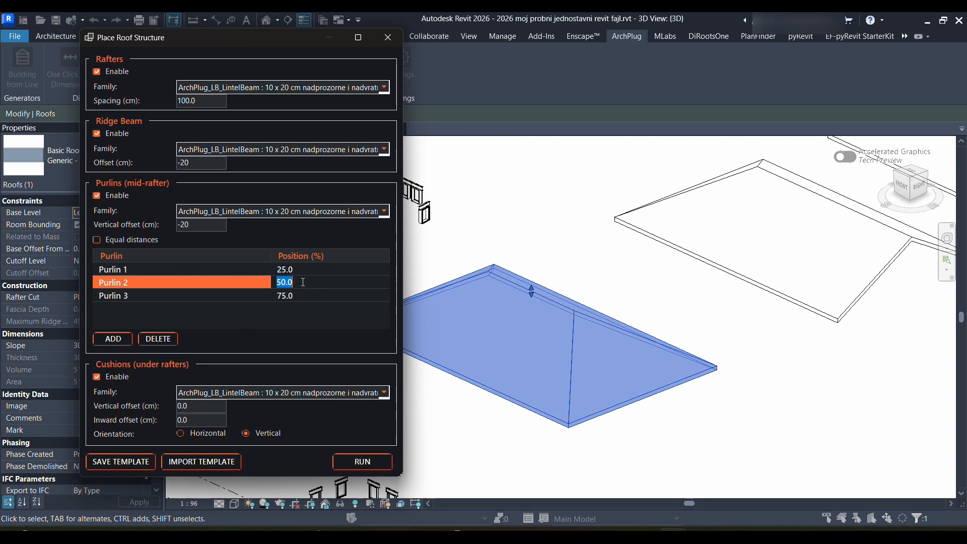
type("40")
left_click(301, 270)
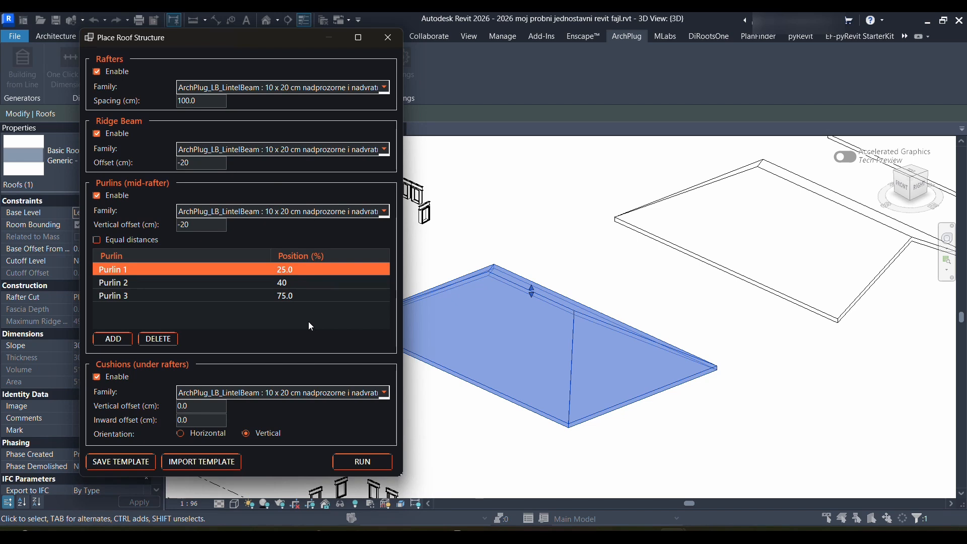
Switch the cushions' family to the MOJA GREDA 10 X 15 beam and back to the 10 x 20 cm lintel beam
left_click_drag(227, 43, 231, 38)
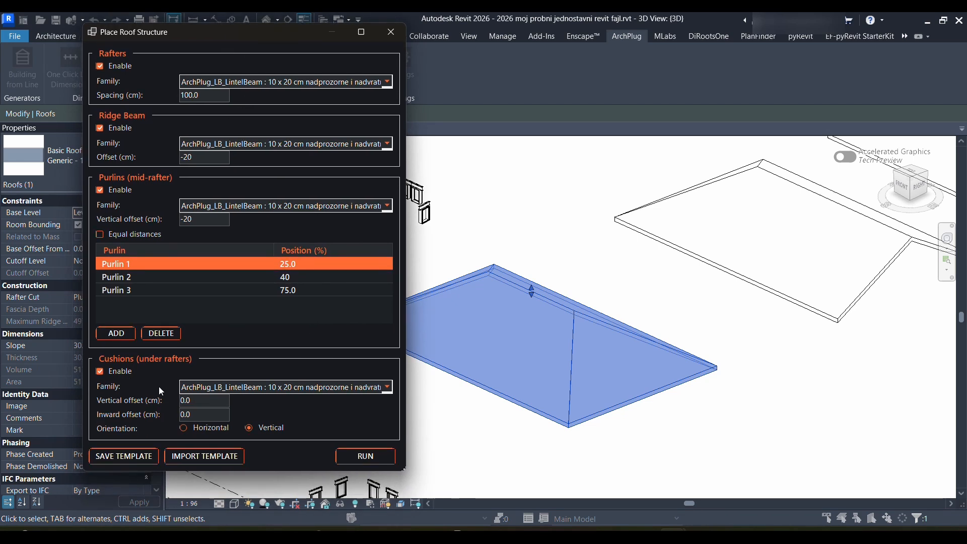
left_click(265, 388)
left_click(264, 435)
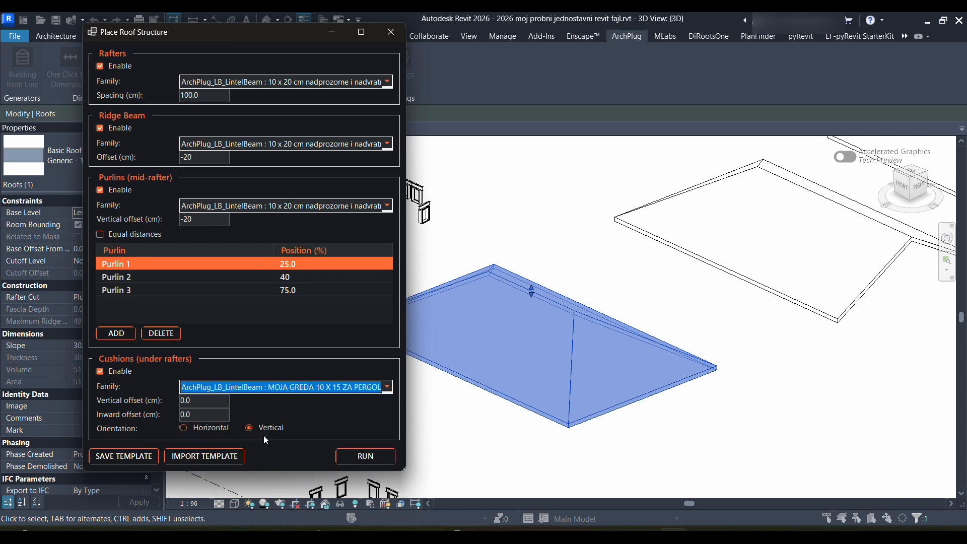
left_click(297, 386)
left_click(297, 402)
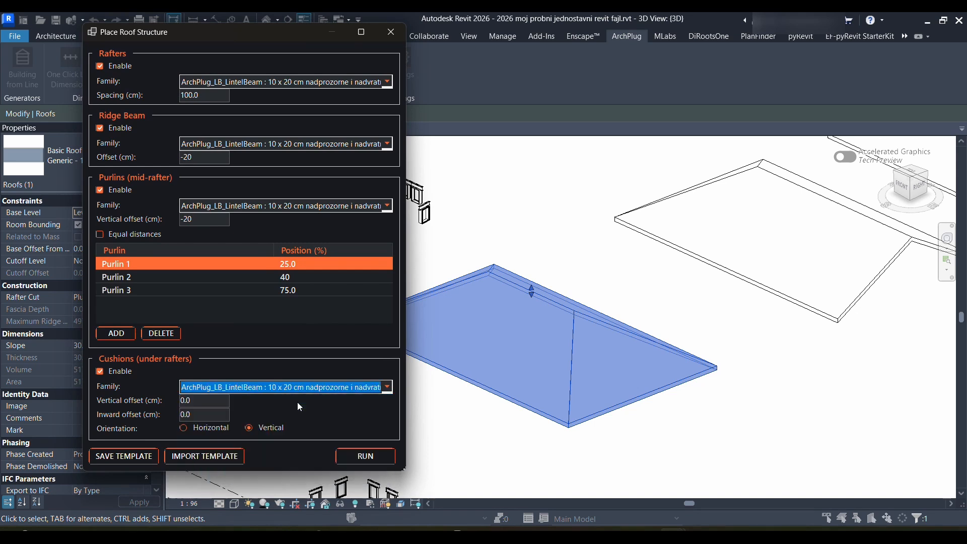
Set the cushions' vertical offset to -20 cm and inward offset to -10 cm, with horizontal orientation
left_click(205, 404)
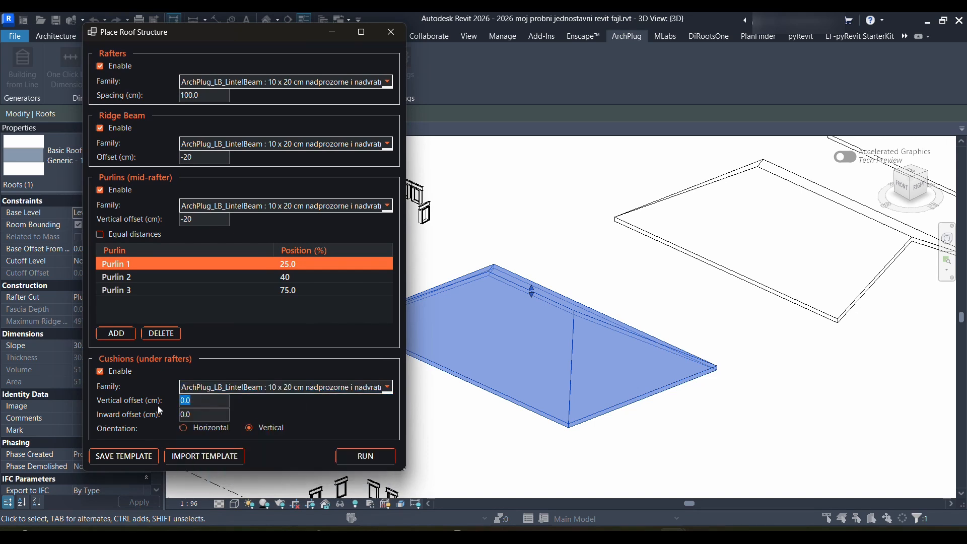
type("-20")
double_click(214, 415)
type("-10")
Generate the roof structure, close its settings, and hide the hip roof in the 3D view
left_click(366, 462)
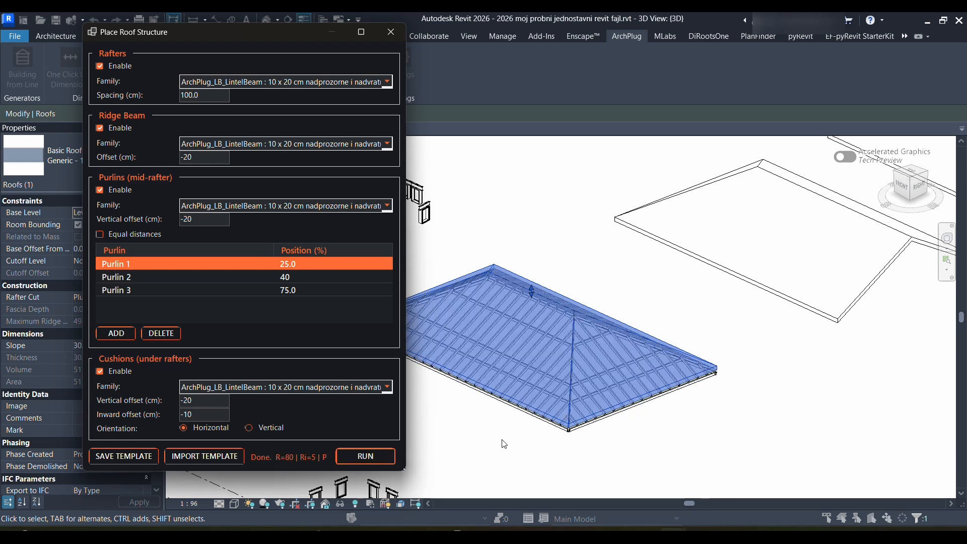
left_click(386, 34)
scroll(590, 276, "up", 2)
middle_click_drag(590, 276, 599, 267)
key("e")
key("h")
Examine the ridge beam and how the rafters and purlins meet it and the hip
scroll(576, 313, "up", 3)
middle_click_drag(573, 315, 554, 302, "shift")
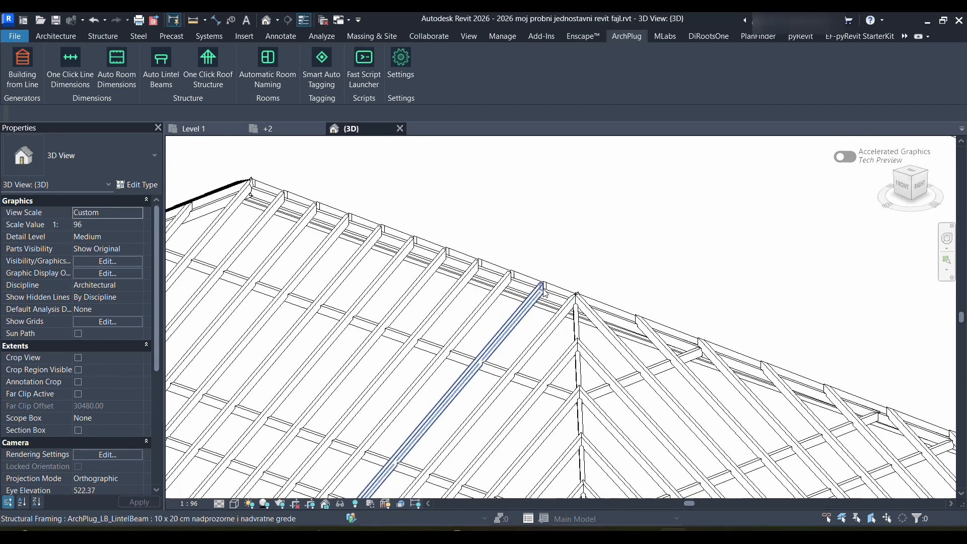
left_click(544, 291)
scroll(571, 231, "up", 3)
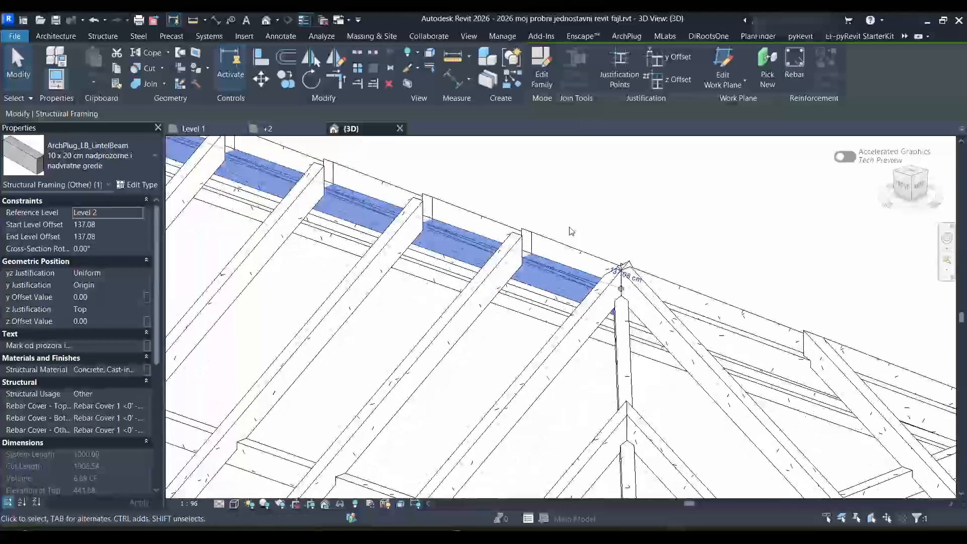
left_click(571, 231)
scroll(571, 231, "down", 5)
middle_click_drag(571, 231, 614, 246, "shift")
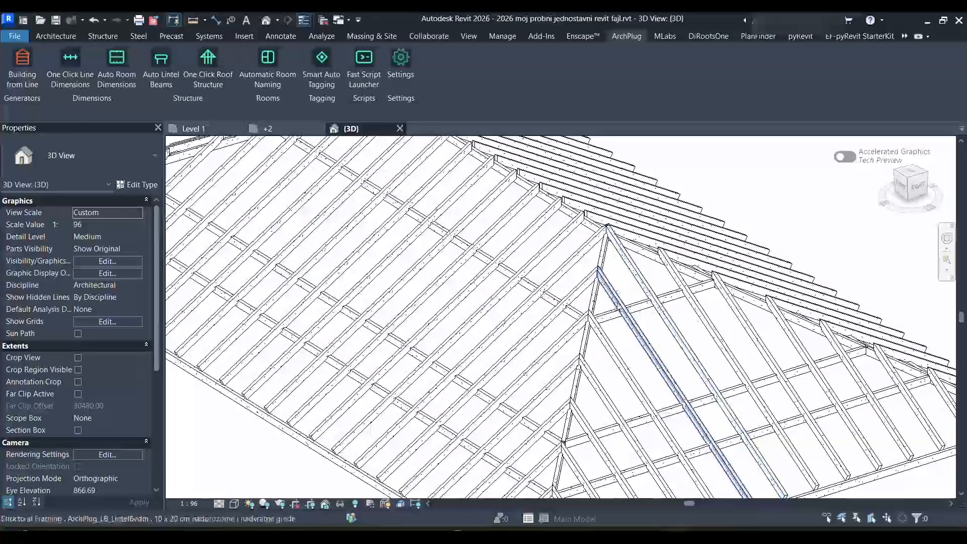
scroll(642, 305, "down", 3)
scroll(642, 306, "up", 3)
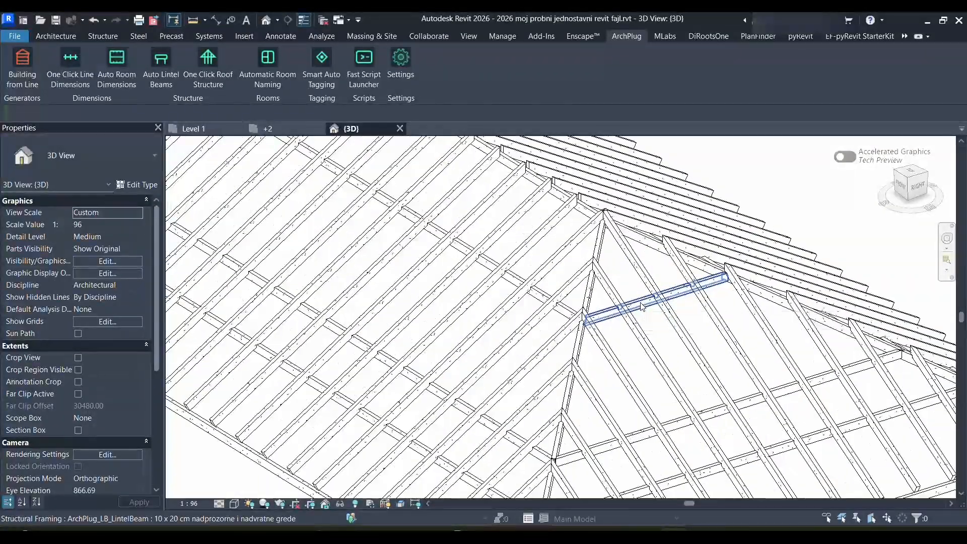
scroll(642, 306, "down", 3)
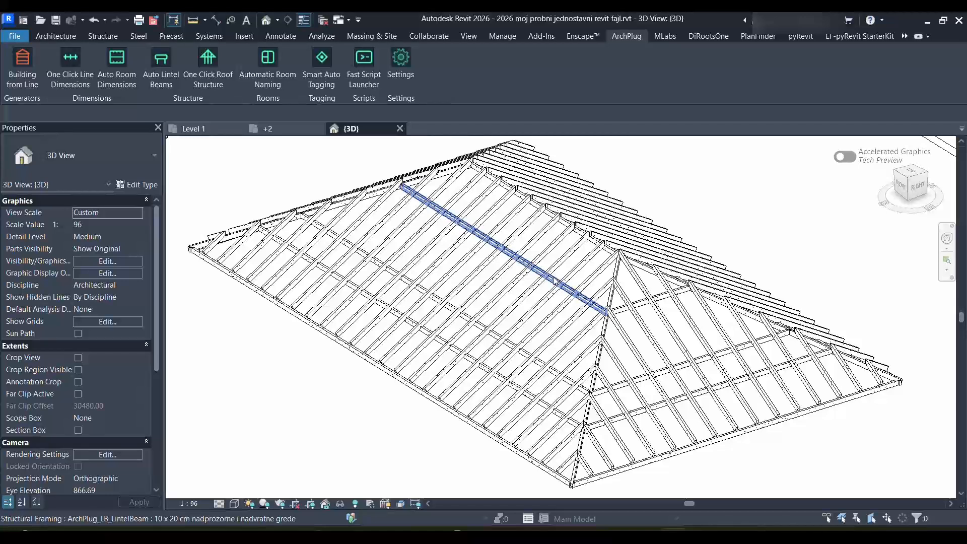
Select the three purlins on the long roof slope together to compare their spacing, and clear the selection
left_click(555, 280)
left_click(453, 307, "ctrl")
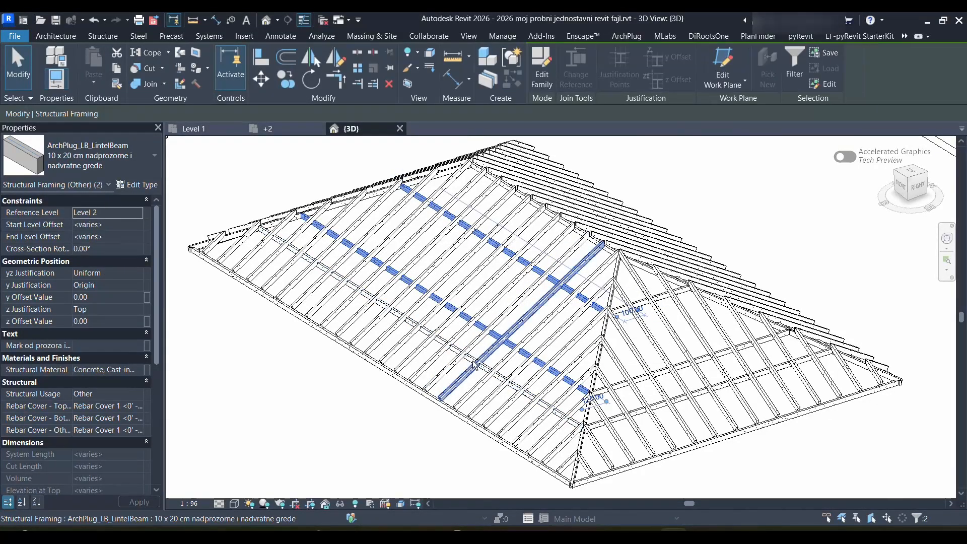
left_click(474, 361, "ctrl")
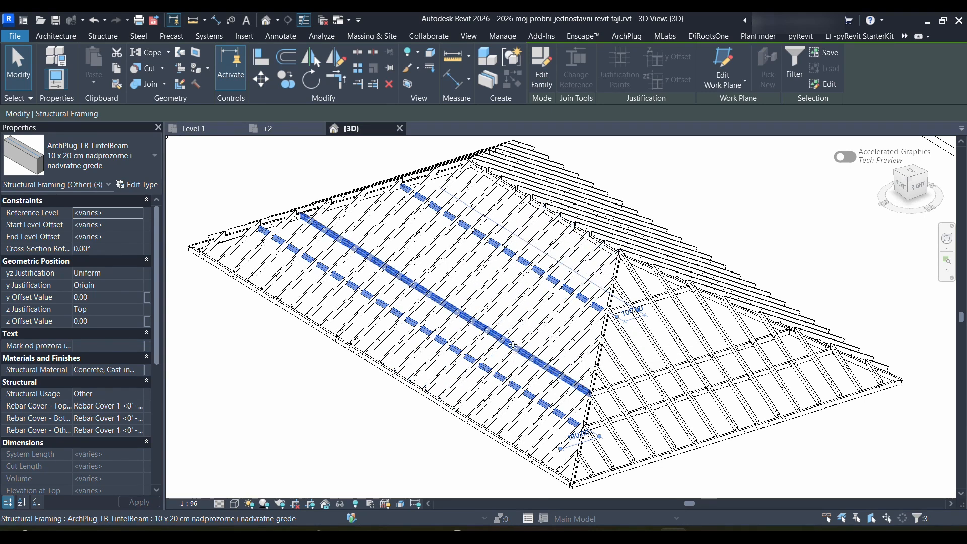
mouse_move(513, 344)
middle_mouse_down()
mouse_move(496, 346)
mouse_move(511, 359)
middle_mouse_up()
scroll(524, 383, "up", 10)
key("Escape")
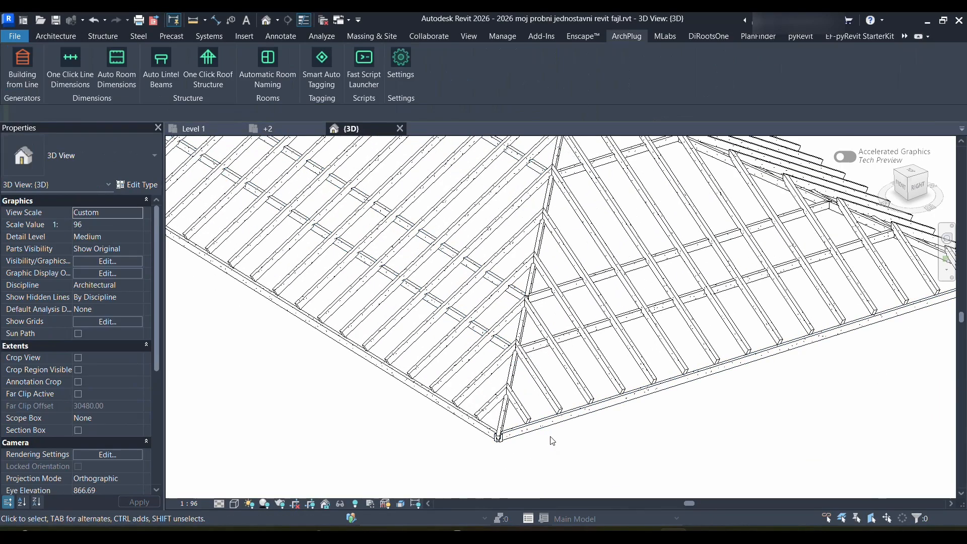
Inspect the cushion beam under the rafter ends and the short rafter at the roof corner
left_click(540, 425)
middle_click_drag(540, 427, 687, 389, "shift")
scroll(755, 383, "up", 3)
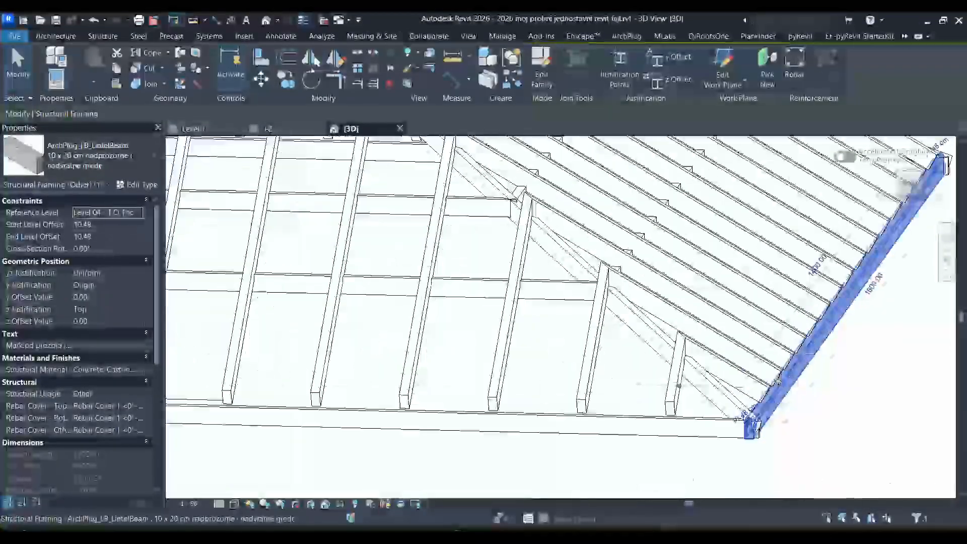
scroll(772, 371, "up", 2)
left_click(764, 382)
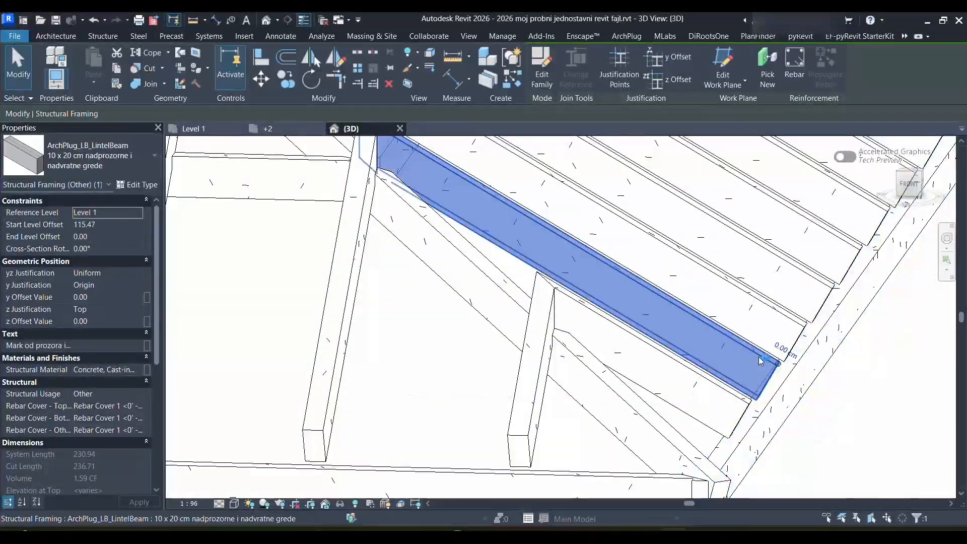
scroll(759, 374, "down", 2)
scroll(759, 374, "down", 3)
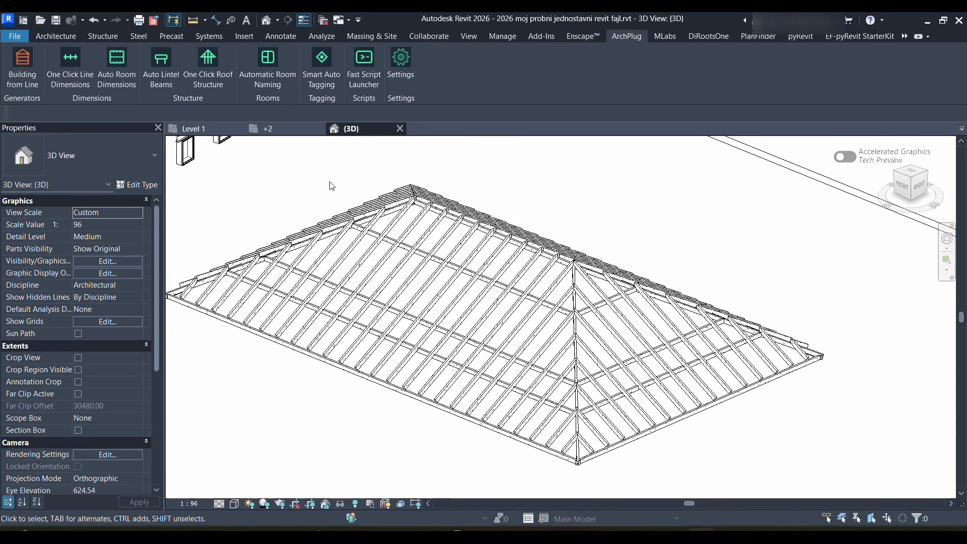
Check the three purlins' positions again by selecting them together on the long slope, and clear the selection
middle_click_drag(339, 188, 319, 191, "shift")
scroll(449, 325, "up", 3)
left_click(450, 327)
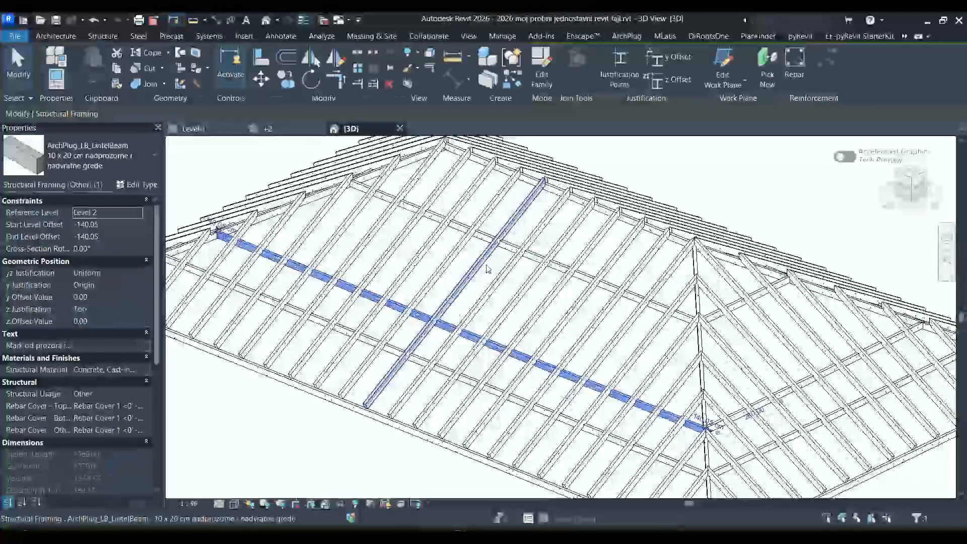
left_click(499, 242, "ctrl")
left_click(424, 356, "ctrl")
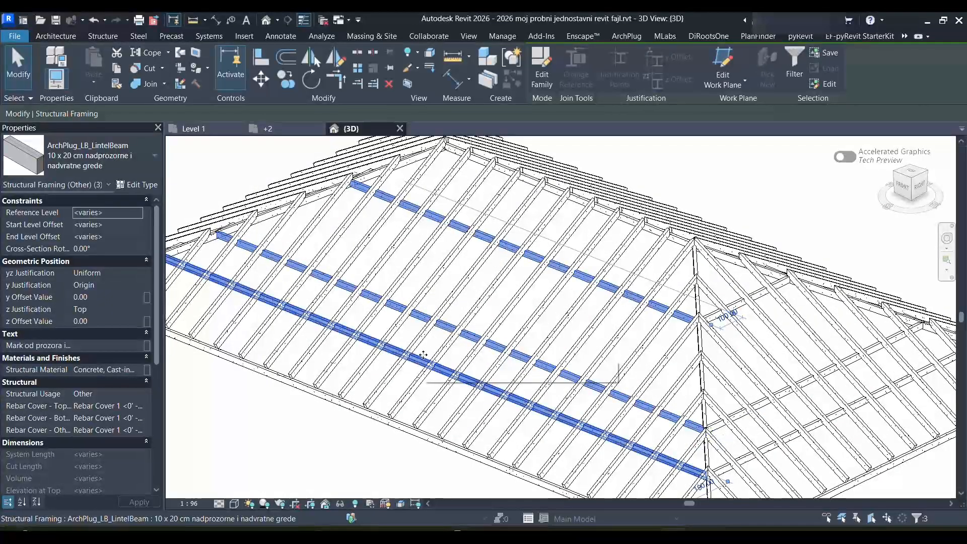
scroll(424, 355, "down", 5)
key("Escape")
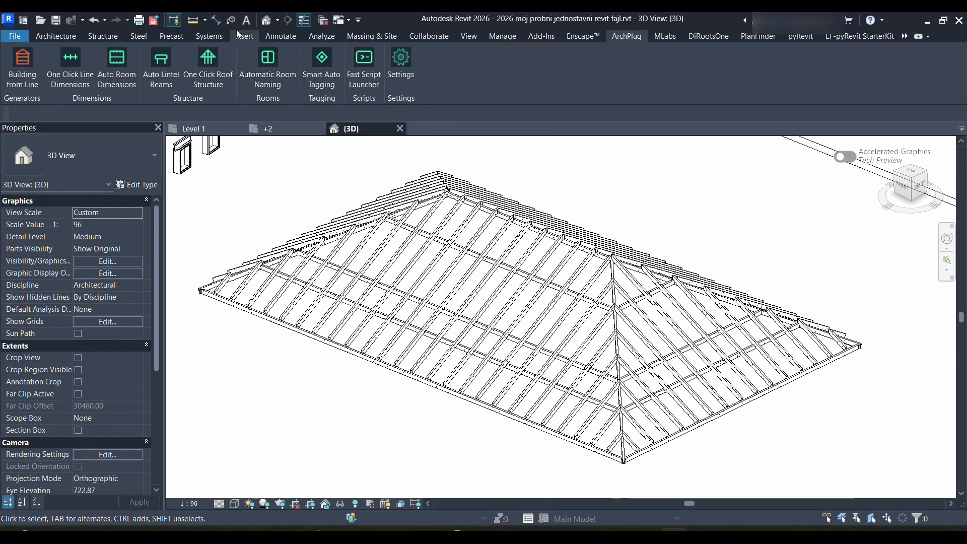
Undo the hiding of the roof and the generated roof structure
left_click(94, 21)
left_click(96, 21)
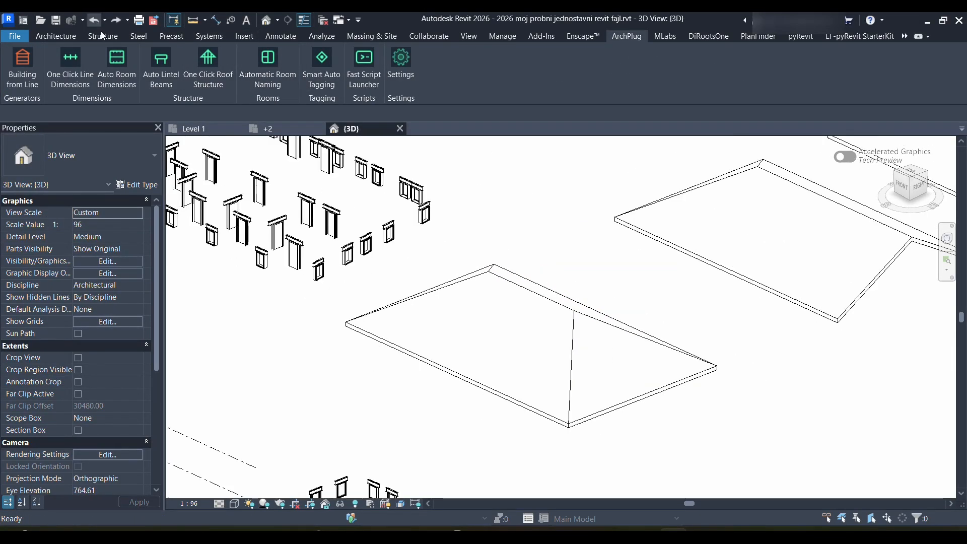
Open the One Click Roof Structure settings for the hip roof again, keeping the roof visible beside the dialog
left_click(572, 302)
scroll(573, 303, "up", 2)
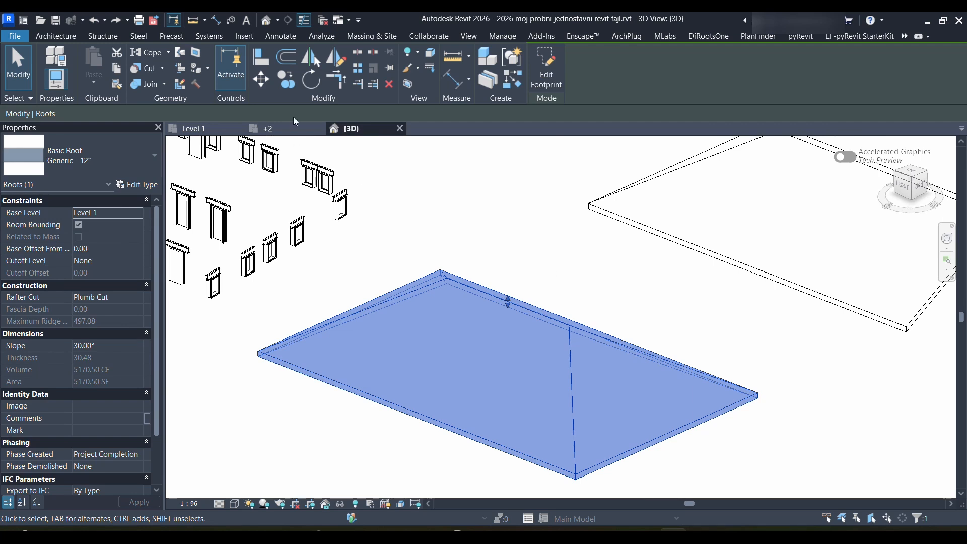
left_click(628, 36)
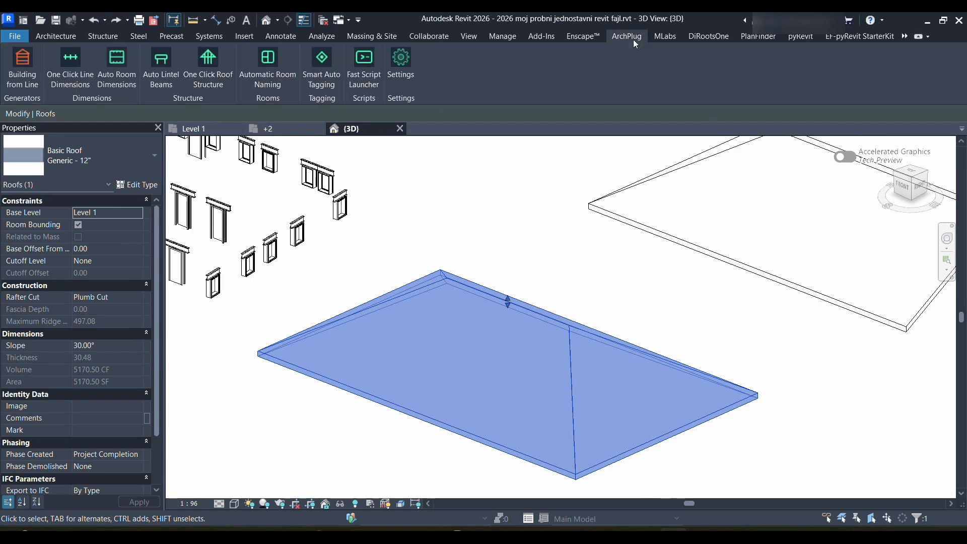
left_click(201, 66)
left_click_drag(424, 60, 136, 48)
Set up five purlins at equal distances and set the rafter spacing to 80 cm
left_click(52, 243)
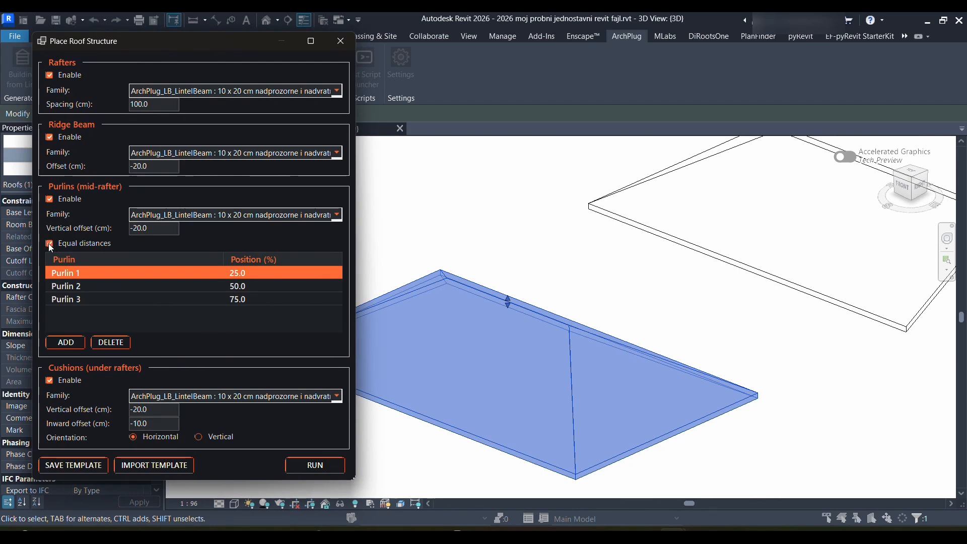
left_click(68, 345)
left_click(69, 345)
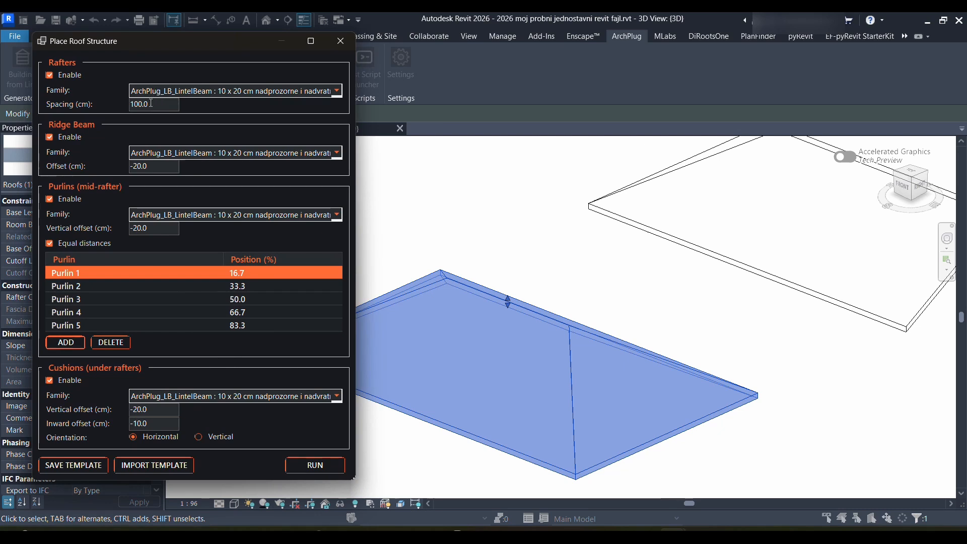
left_click_drag(155, 105, 99, 106)
type("80")
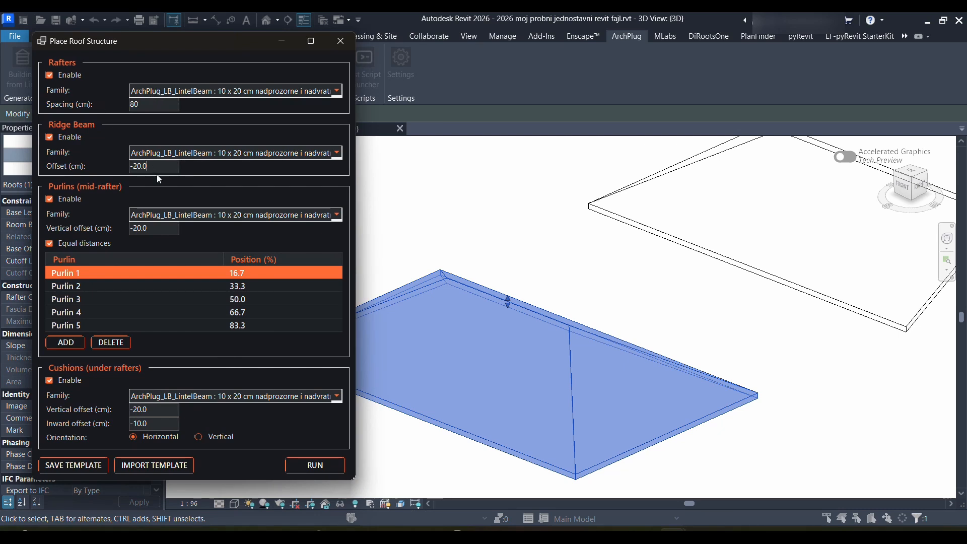
left_click(160, 412)
Save the current roof structure settings as the template 1.1 roof_template.json in the ArchPlug Templates folder
left_click_drag(215, 45, 219, 38)
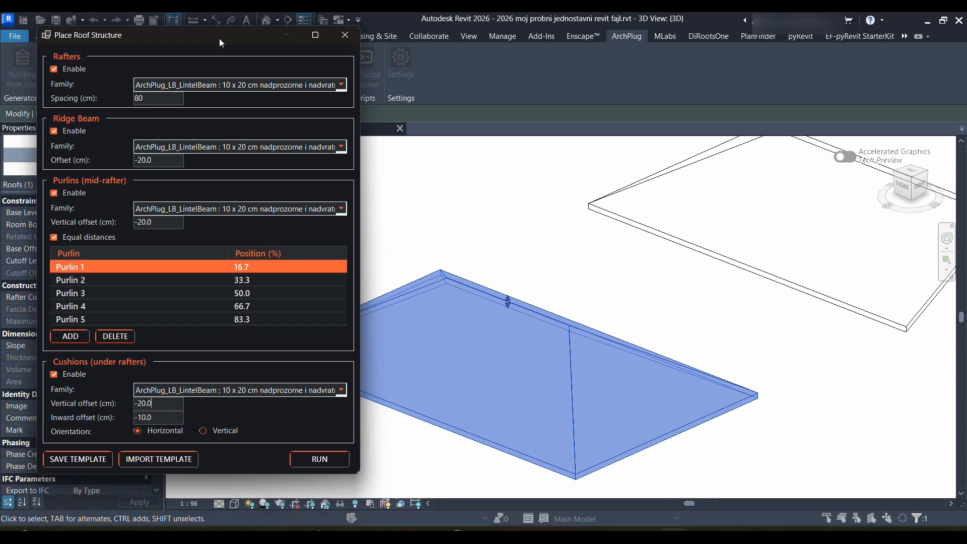
left_click_drag(249, 475, 251, 486)
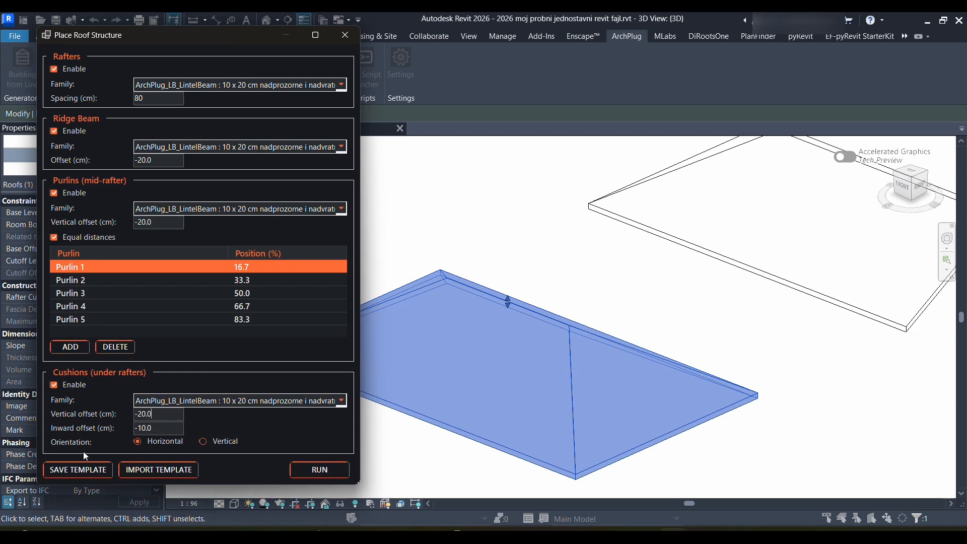
left_click(79, 471)
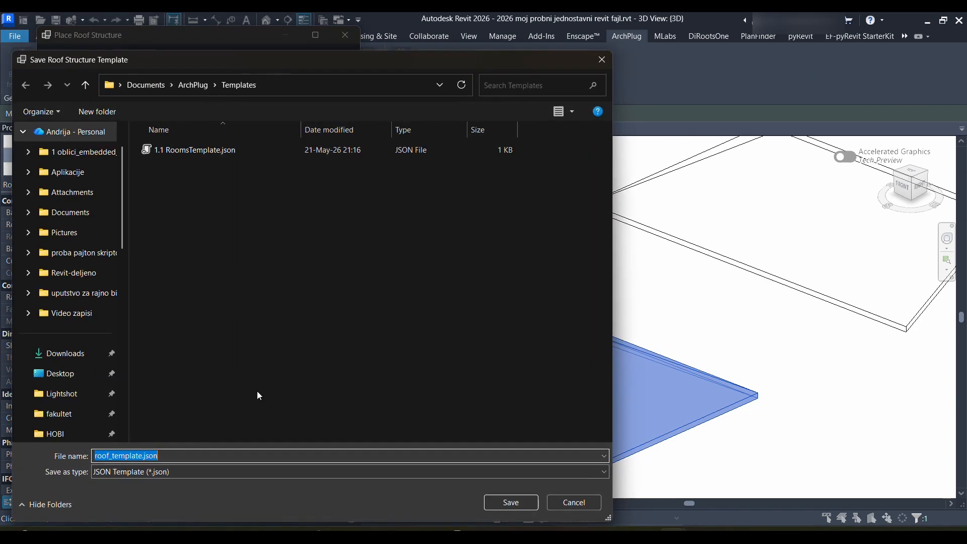
left_click_drag(273, 63, 307, 43)
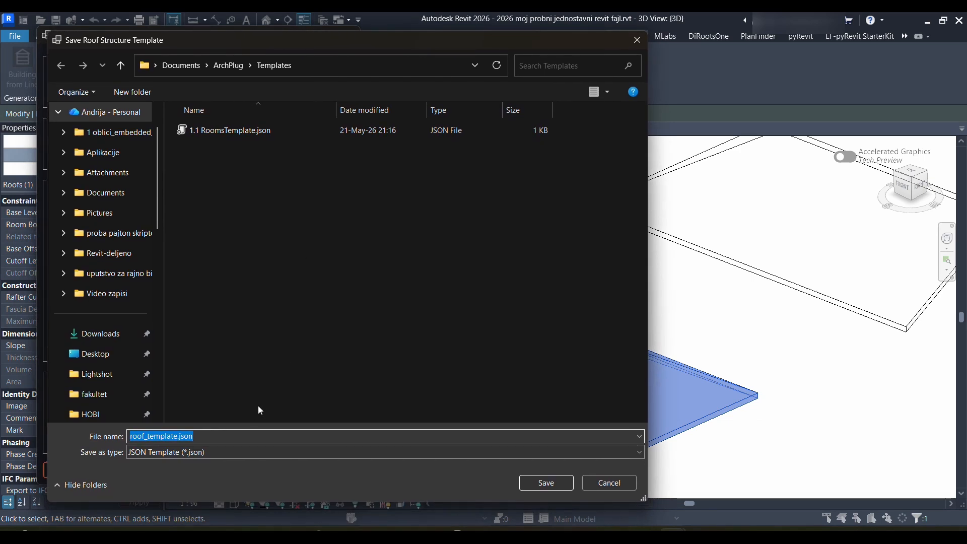
left_click(130, 436)
type("1.1")
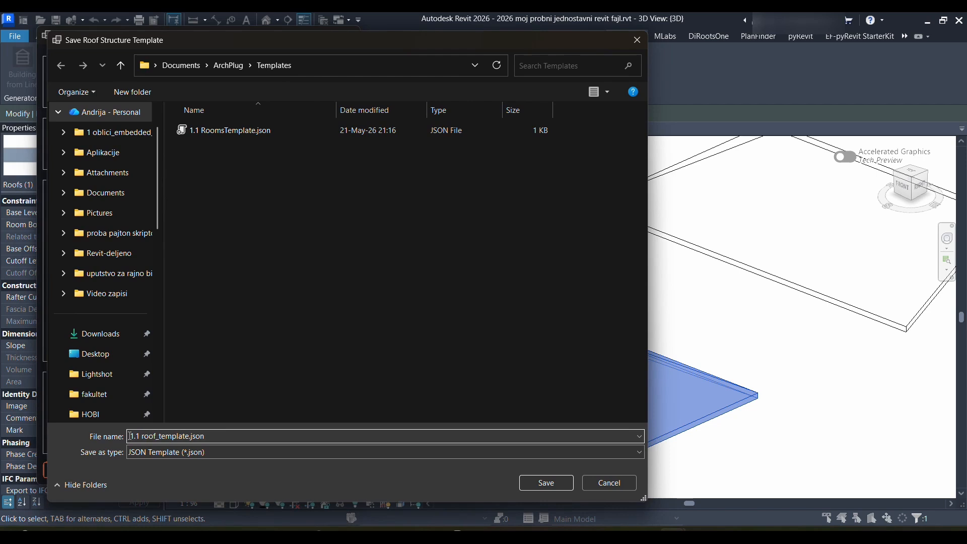
left_click(249, 436)
left_click(544, 482)
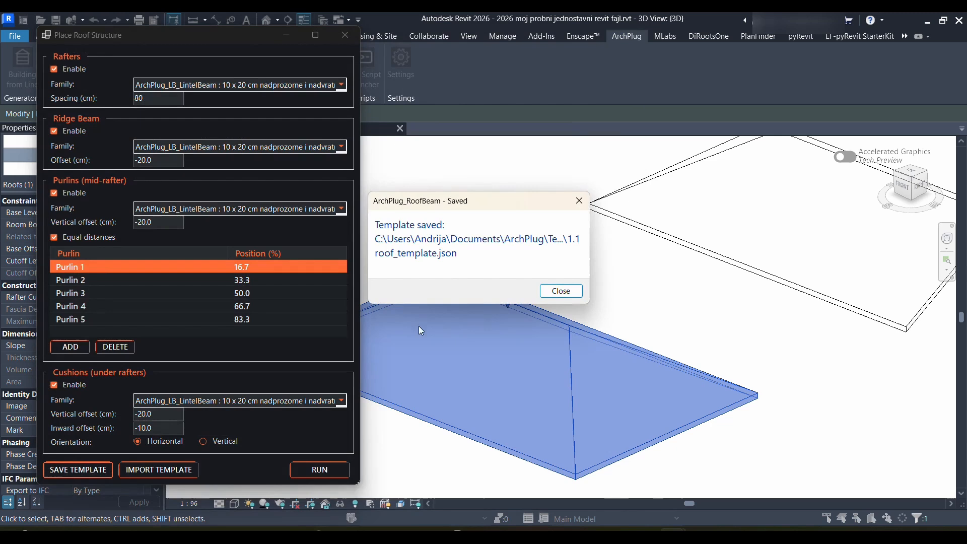
left_click(567, 294)
Import the saved template 1.1 roof_template.json into the roof structure settings
left_click_drag(227, 38, 234, 41)
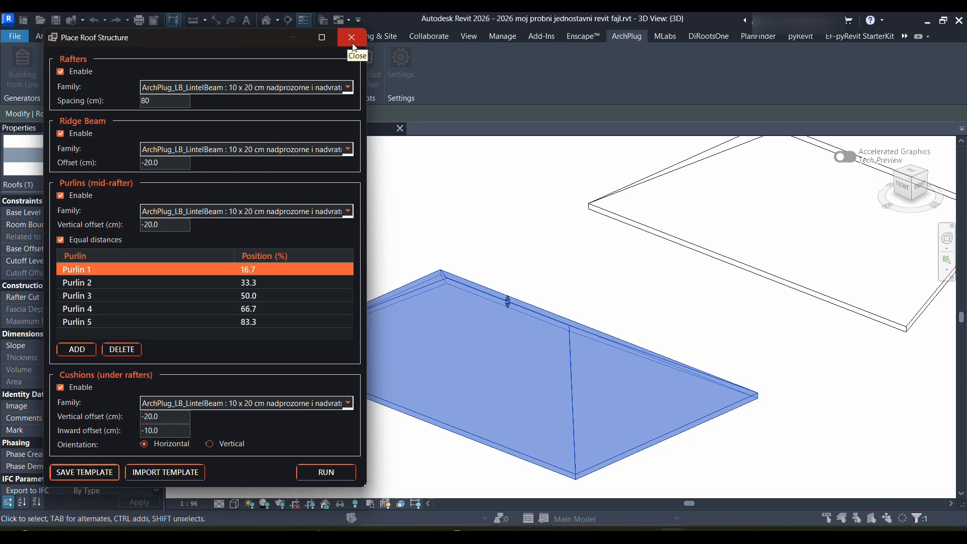
left_click(181, 472)
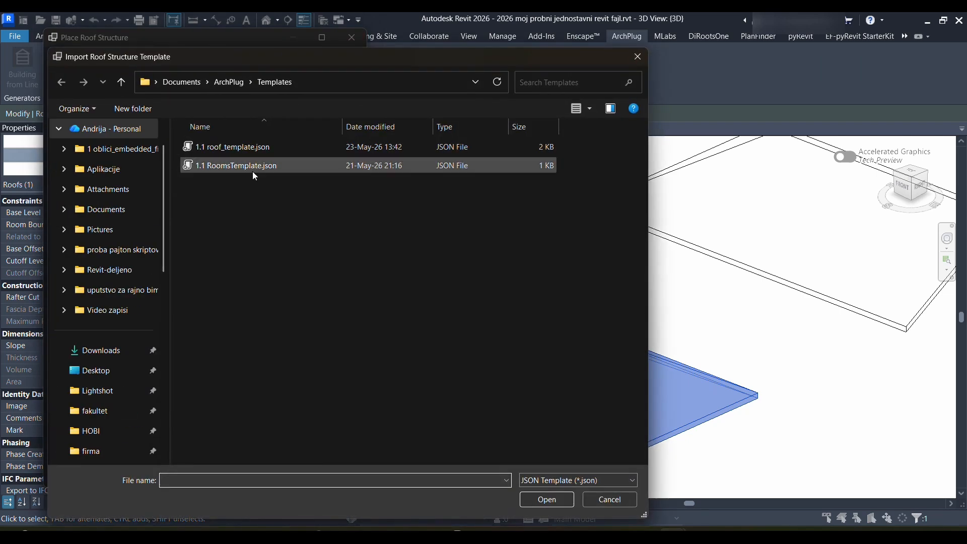
left_click(241, 146)
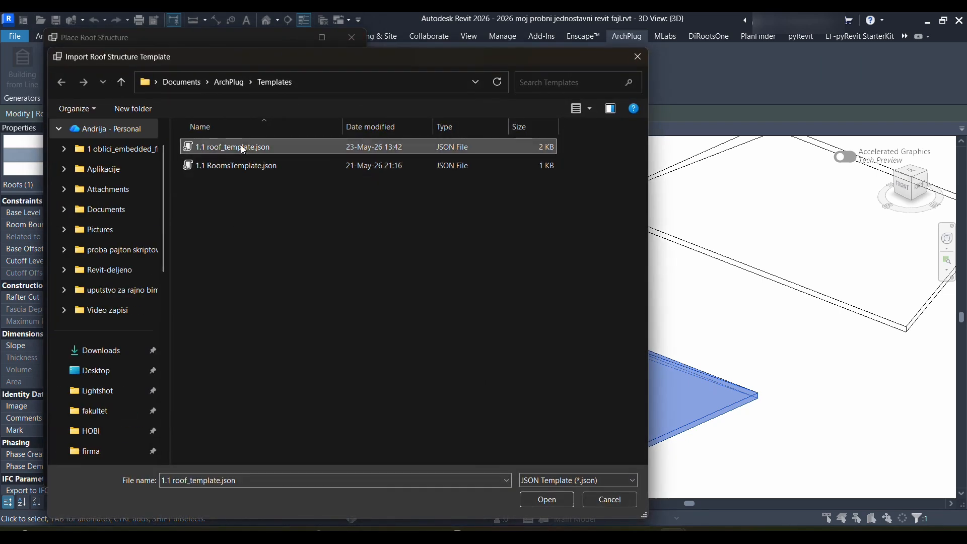
left_click(547, 503)
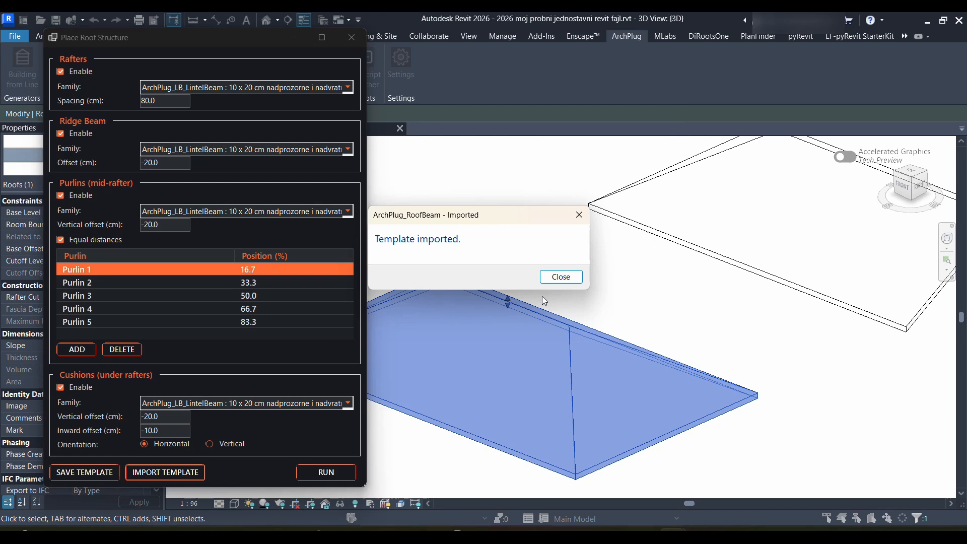
left_click(560, 278)
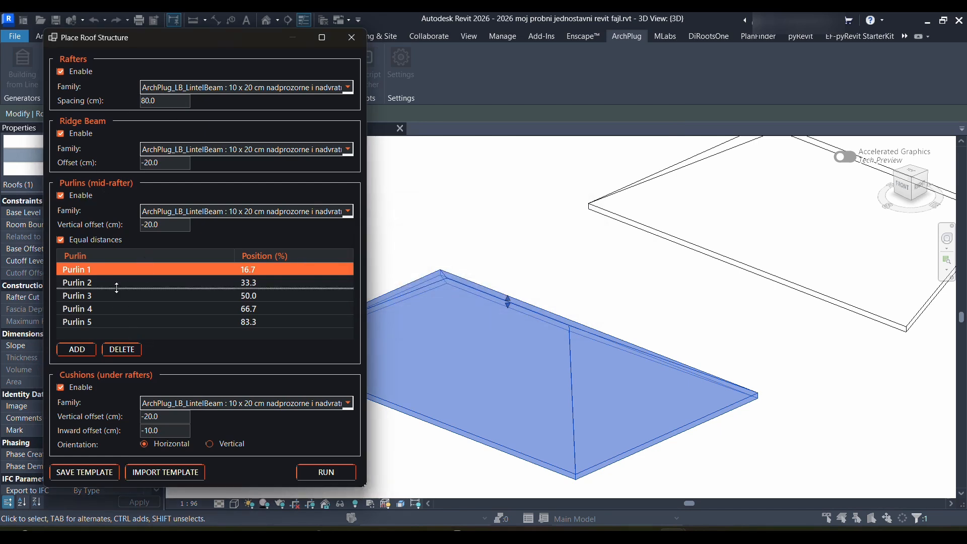
Delete the first three purlins from the purlin list, leaving two at equal distances
double_click(108, 270)
left_click(121, 349)
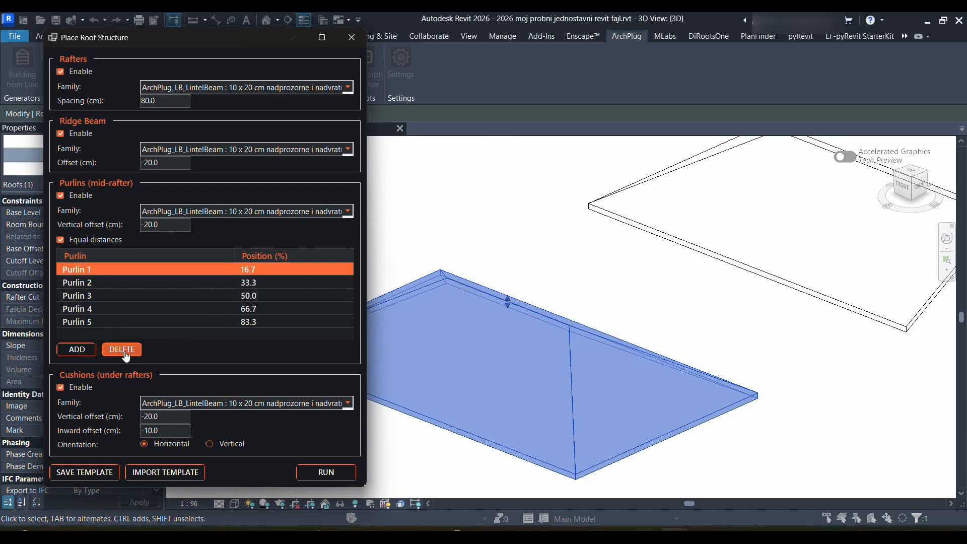
left_click(121, 349)
left_click(122, 349)
left_click(121, 349)
Set the ridge beam offset to 0 cm, the rafter spacing to 50 cm and the cushion family to the 20 x 20 cm lintel beam
left_click_drag(156, 161, 77, 153)
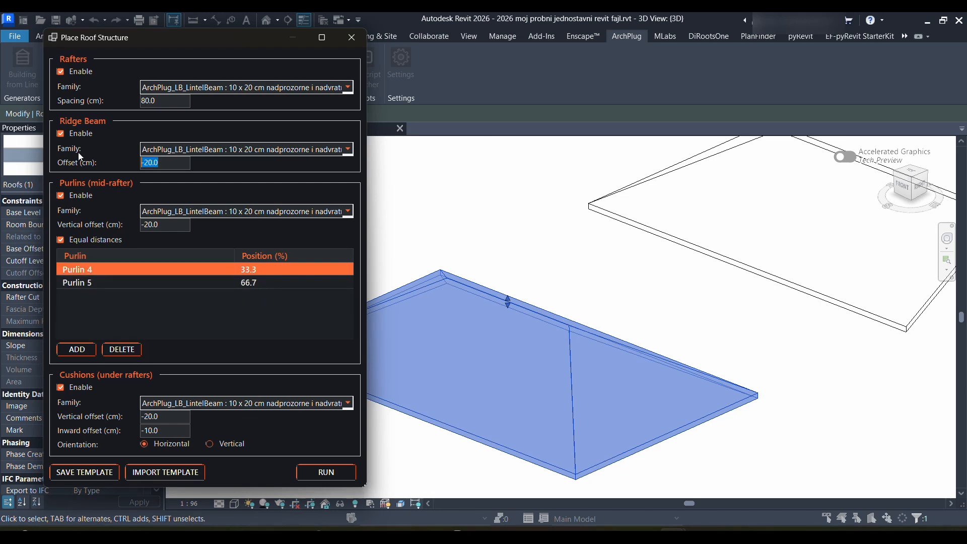
type("0")
left_click_drag(170, 102, 117, 101)
type("50")
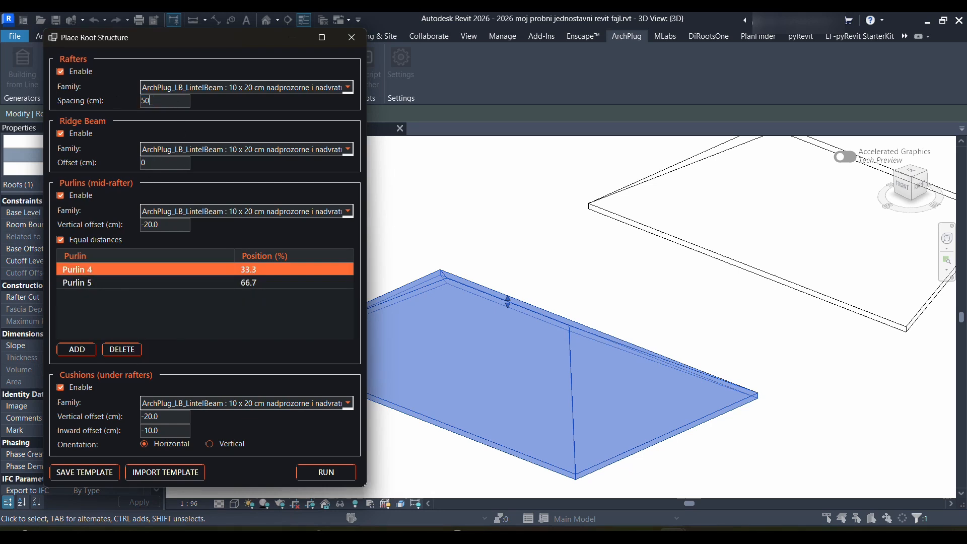
left_click(249, 403)
left_click(233, 447)
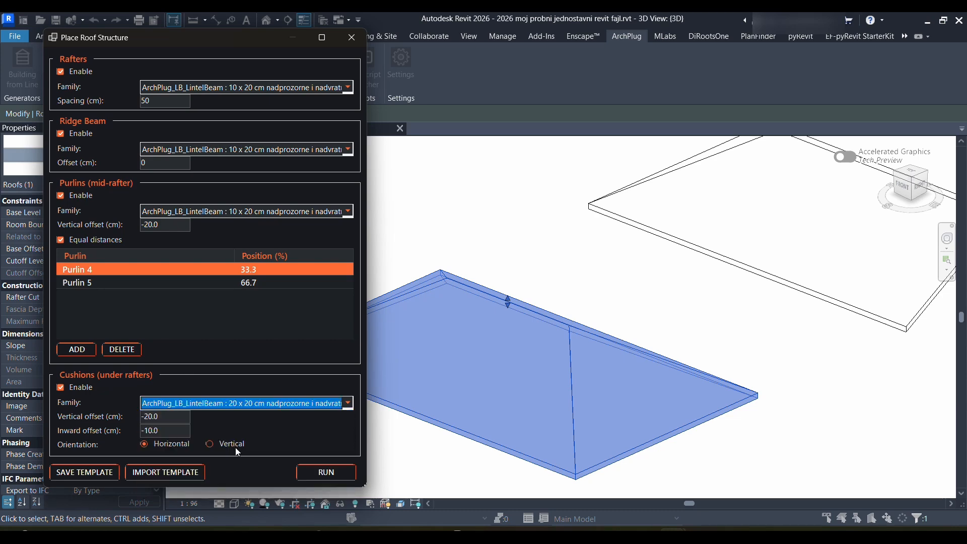
Import 1.1 roof_template.json again to replace the modified settings with the template's values
left_click(168, 472)
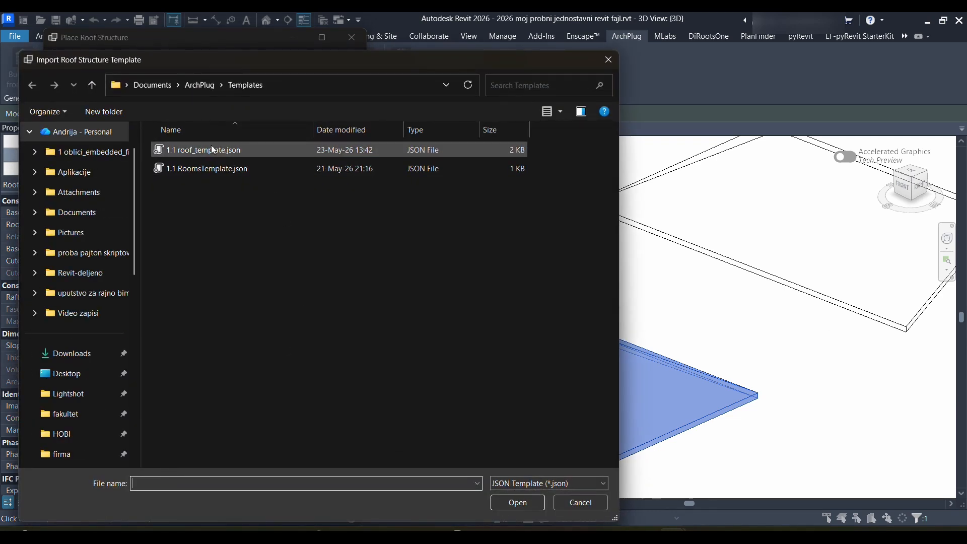
left_click(213, 150)
left_click(514, 503)
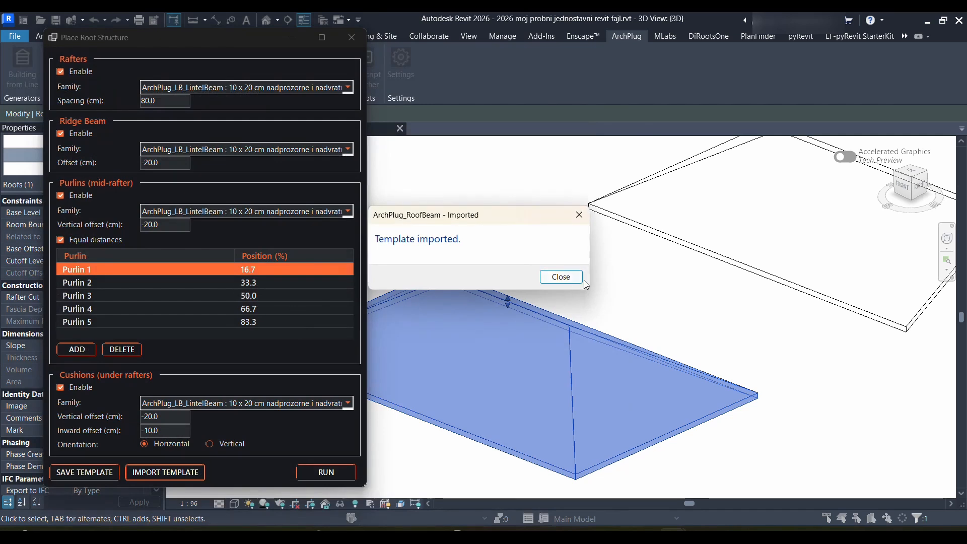
left_click(562, 277)
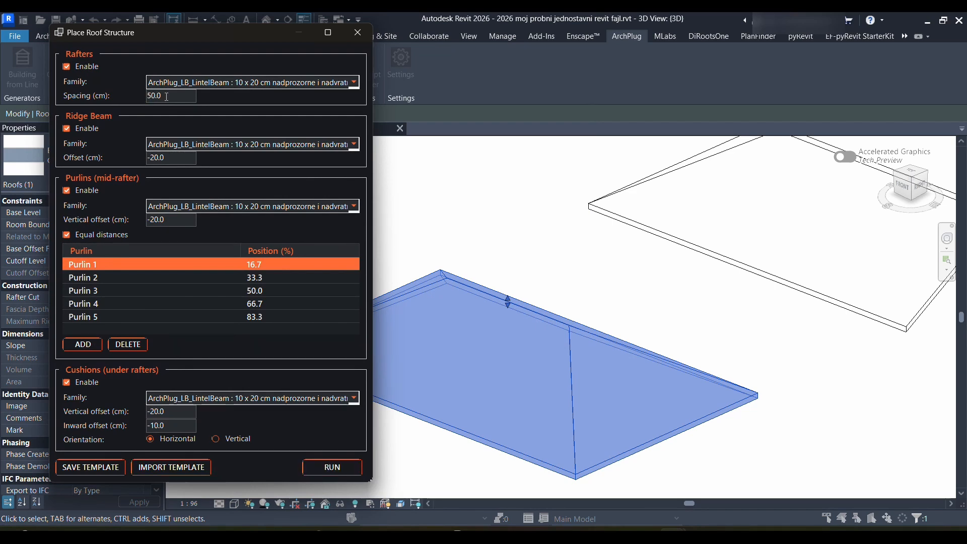
Generate the roof structure with five purlins and 50 cm rafter spacing, and hide the roof to expose it
left_click(340, 475)
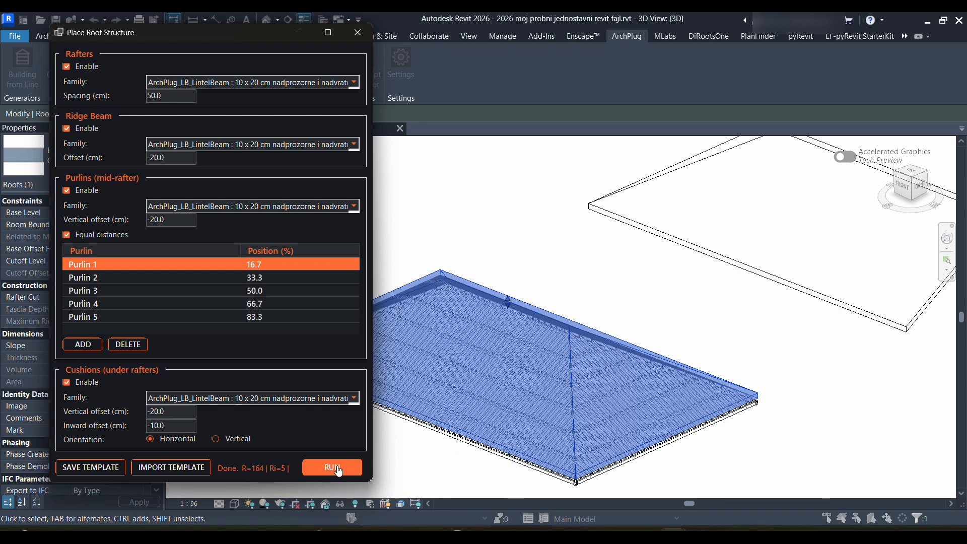
left_click(360, 40)
scroll(628, 270, "up", 5)
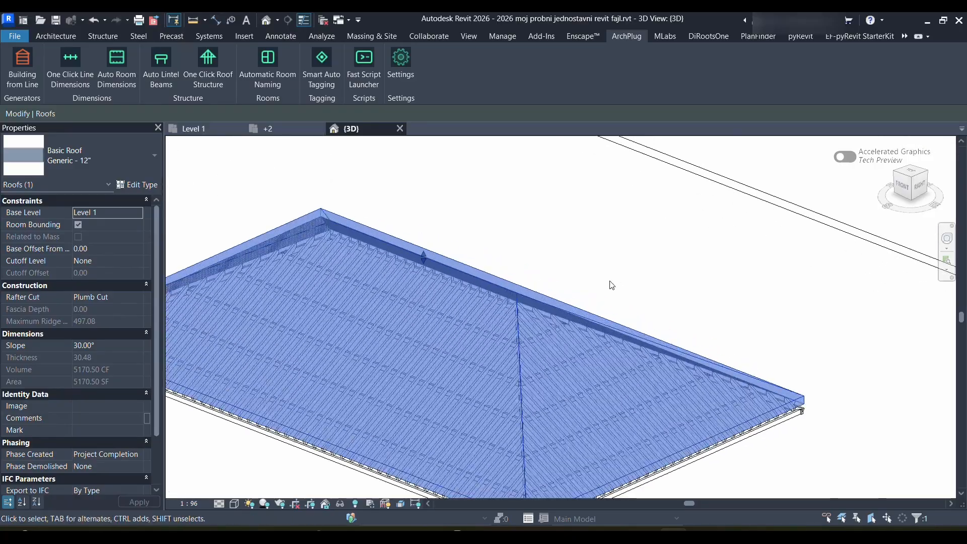
left_click(609, 276)
scroll(611, 276, "down", 1)
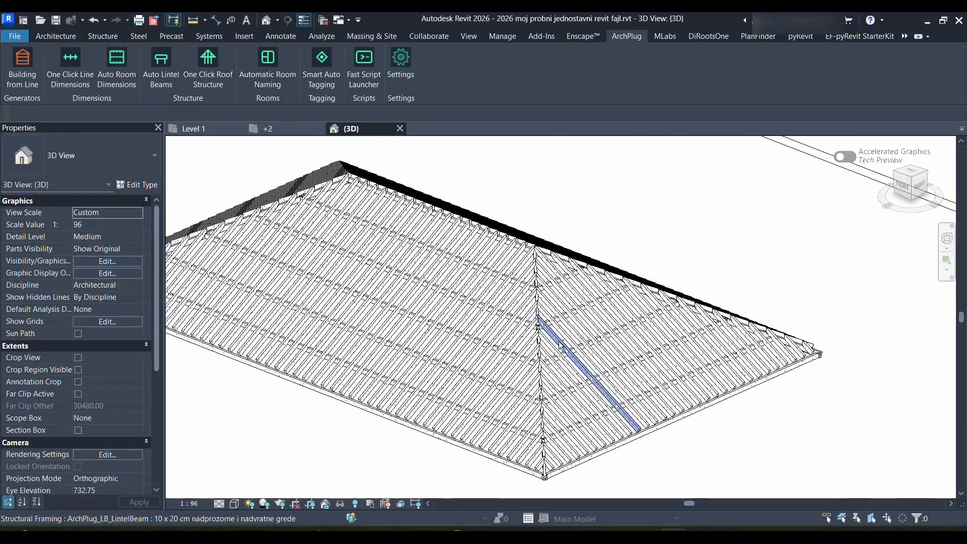
Examine the exposed rafters and purlins up close along the hip and as a whole from several angles
scroll(556, 335, "up", 2)
middle_click_drag(556, 335, 599, 318, "shift")
scroll(607, 303, "up", 3)
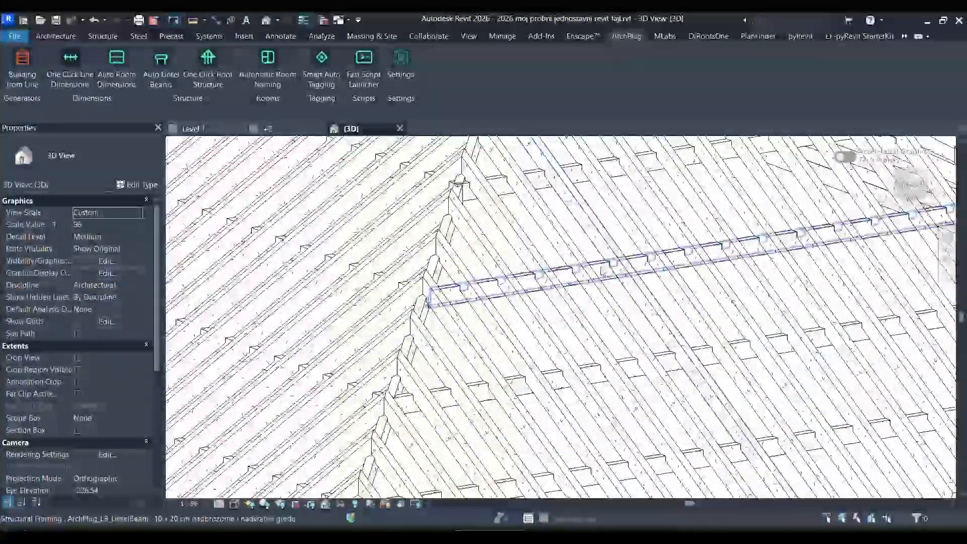
left_click(603, 272)
scroll(599, 276, "down", 4)
middle_click_drag(543, 346, 561, 388, "shift")
scroll(561, 387, "down", 3)
middle_click_drag(564, 236, 573, 270, "shift")
middle_click_drag(615, 337, 623, 256)
left_click(619, 261)
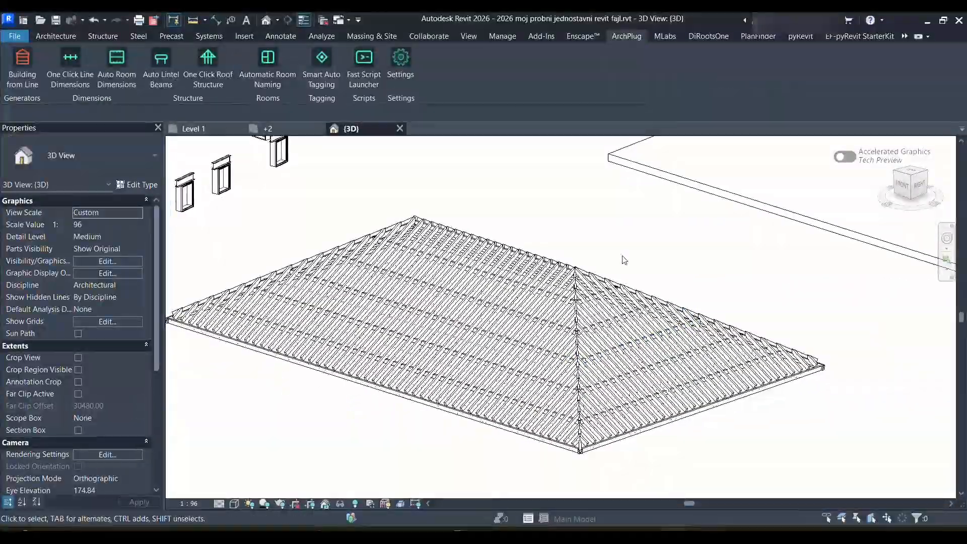
Undo the hiding of the roof and open its One Click Roof Structure settings with the dialog moved beside the roof
left_click(94, 23)
middle_click_drag(584, 262, 617, 253, "shift")
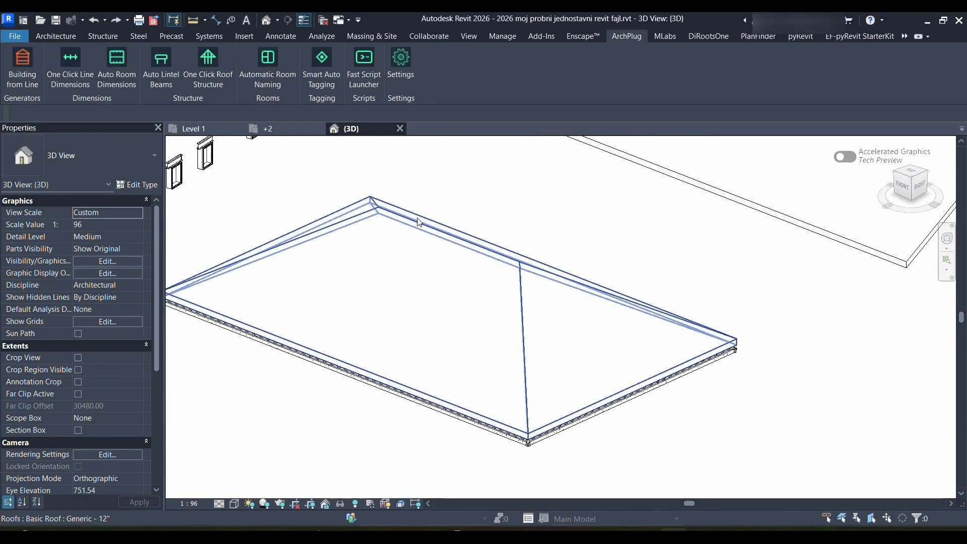
left_click(391, 211)
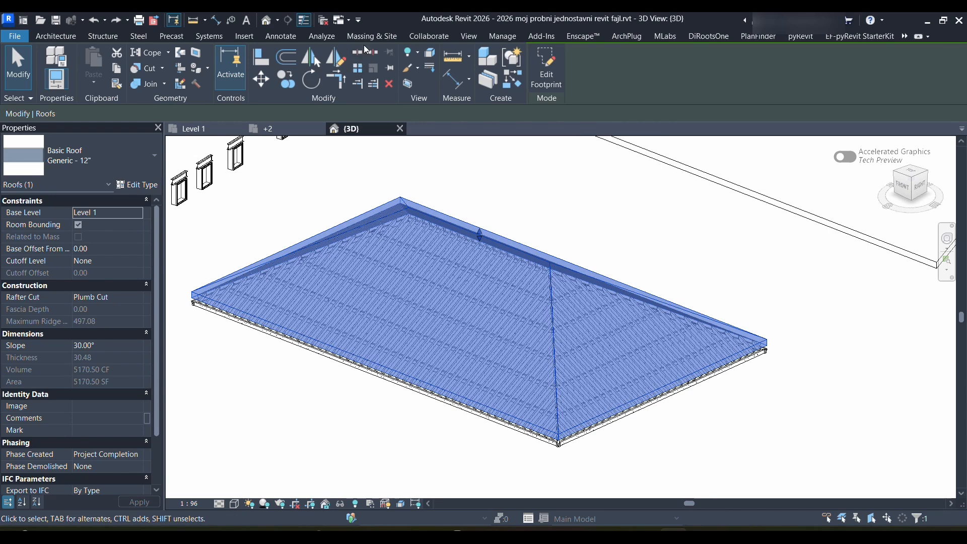
left_click(629, 36)
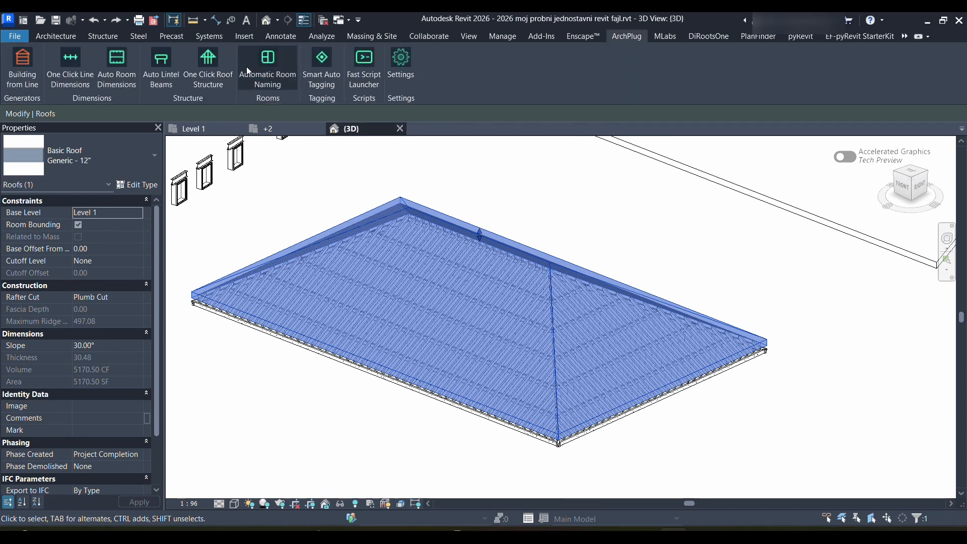
left_click(214, 72)
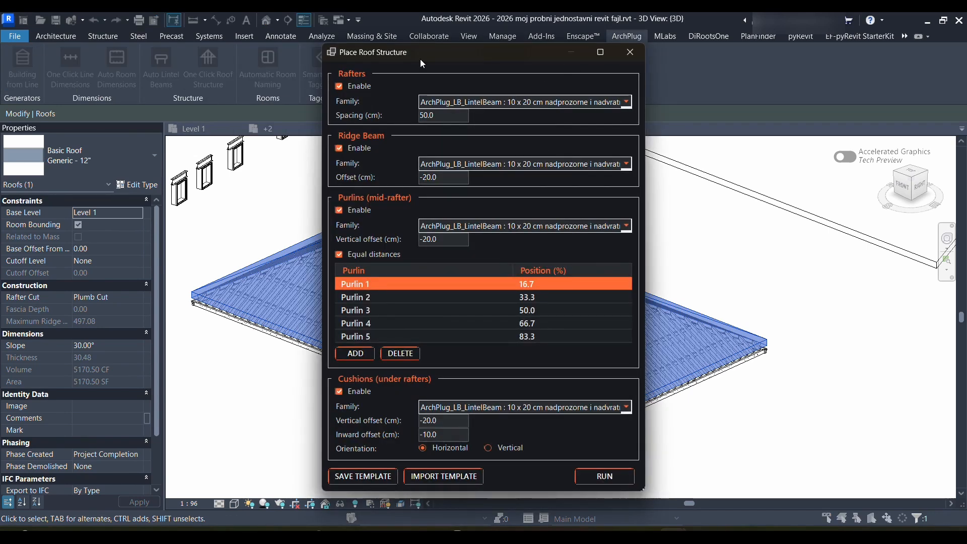
left_click_drag(434, 56, 141, 52)
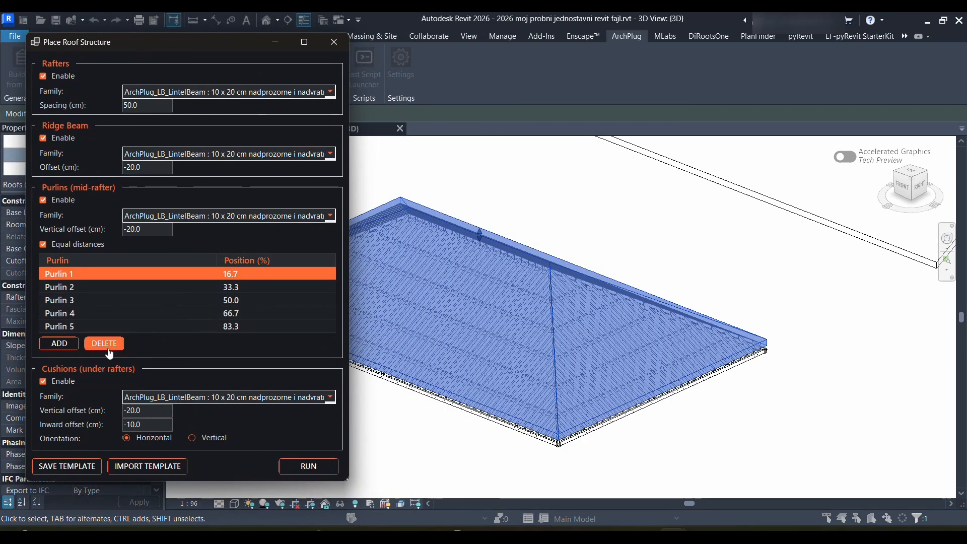
Regenerate the roof structure with three equally spaced purlins and 100 cm rafter spacing, and close the settings
left_click(116, 344)
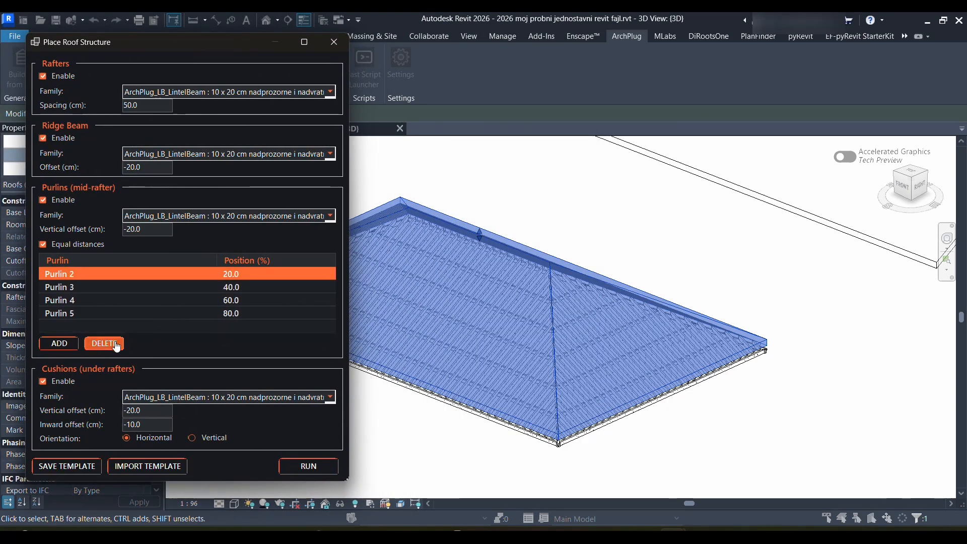
left_click(115, 343)
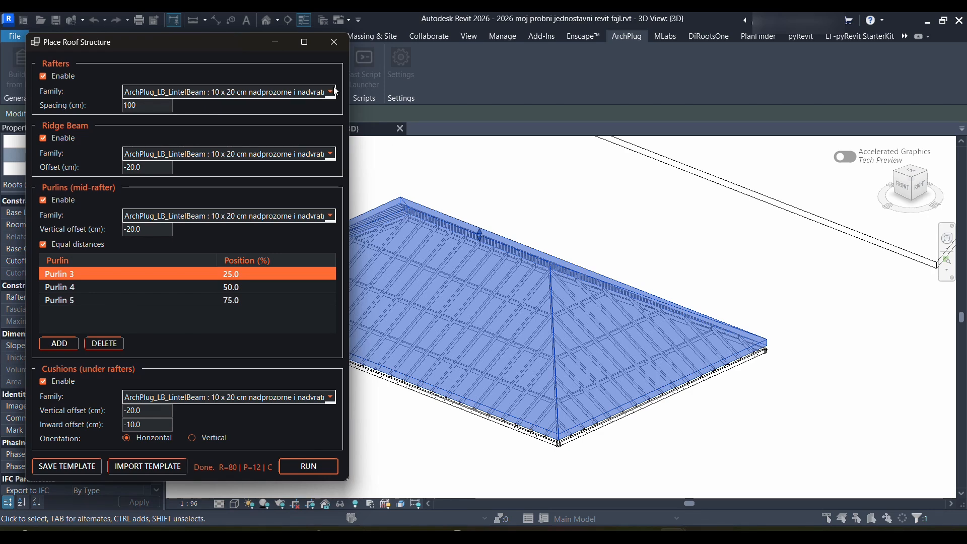
left_click(335, 43)
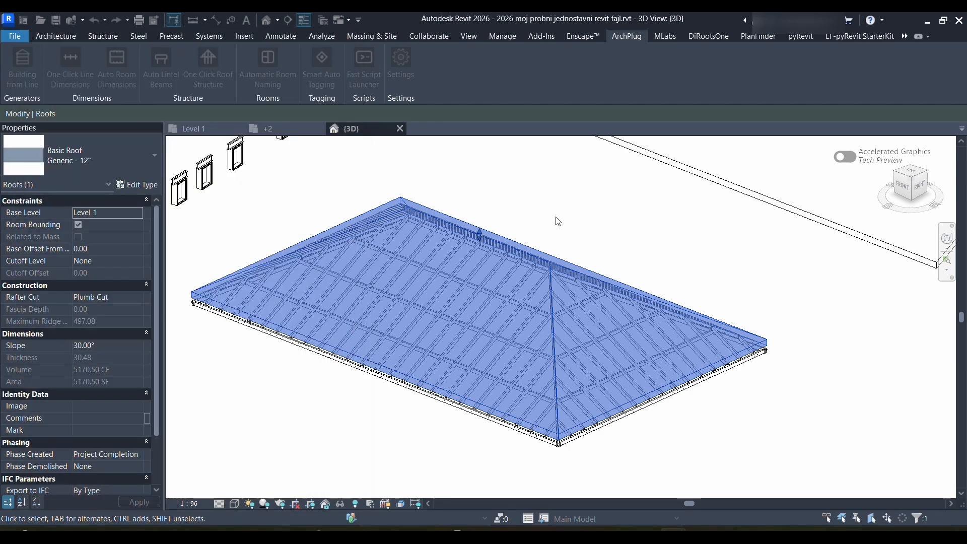
Open the One Click Roof Structure settings for the neighbouring roof with one hipped end and one gable end, keeping the roof visible
scroll(417, 244, "down", 5)
middle_click_drag(493, 274, 573, 335)
scroll(431, 374, "up", 3)
scroll(477, 365, "down", 4)
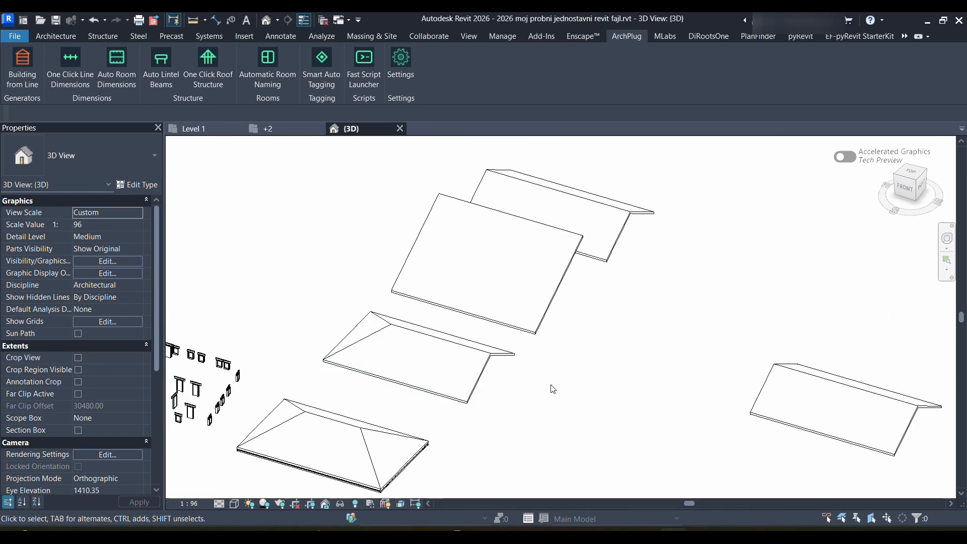
scroll(482, 347, "up", 2)
left_click(482, 335)
scroll(482, 335, "up", 1)
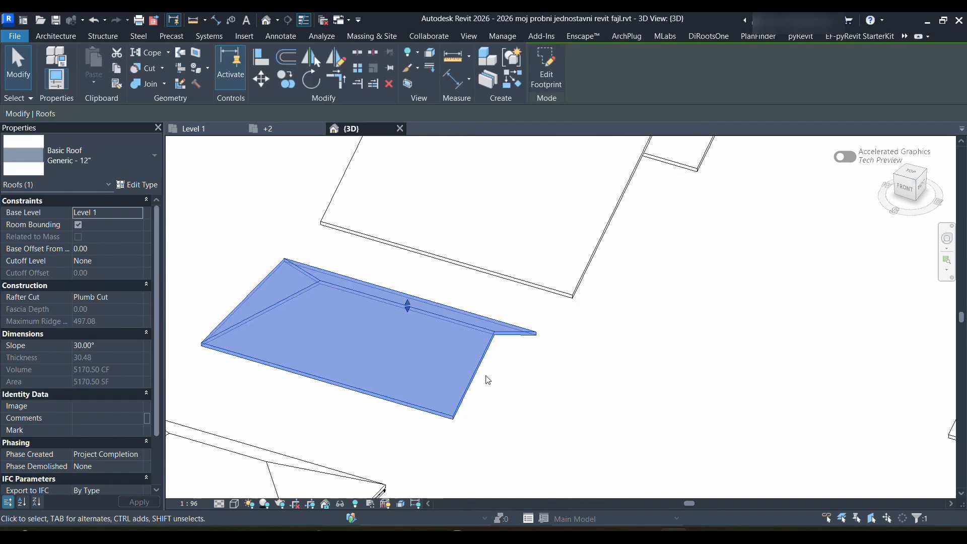
scroll(486, 377, "up", 1)
middle_click_drag(485, 378, 590, 395)
left_click(635, 37)
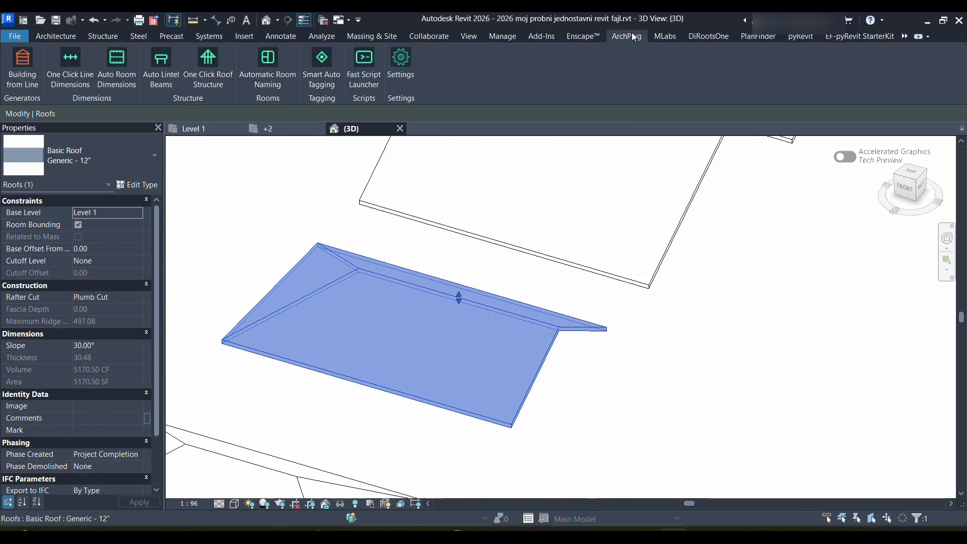
left_click(214, 68)
left_click_drag(548, 64, 203, 54)
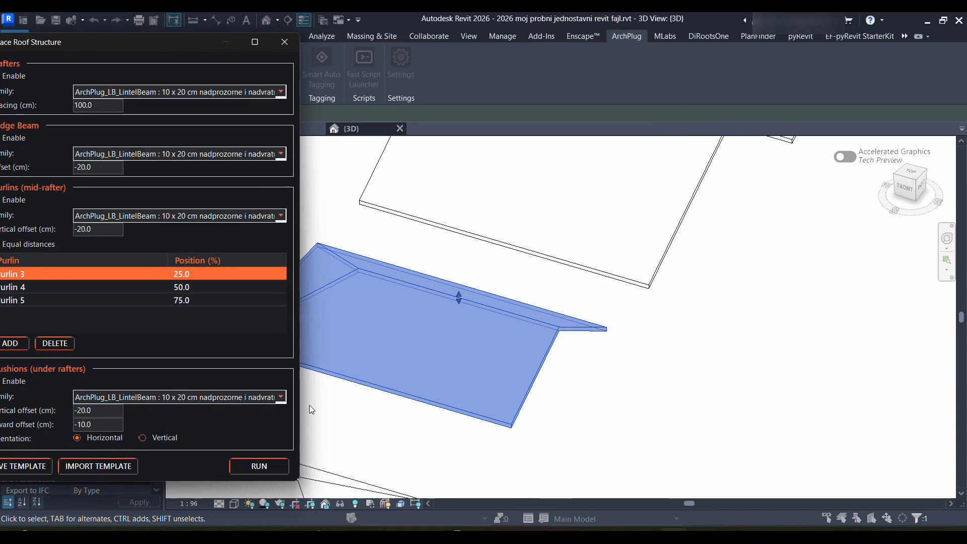
Generate the structure for the roof with one hipped end using 100 cm rafter spacing and three equally spaced purlins, and close the settings
left_click(259, 466)
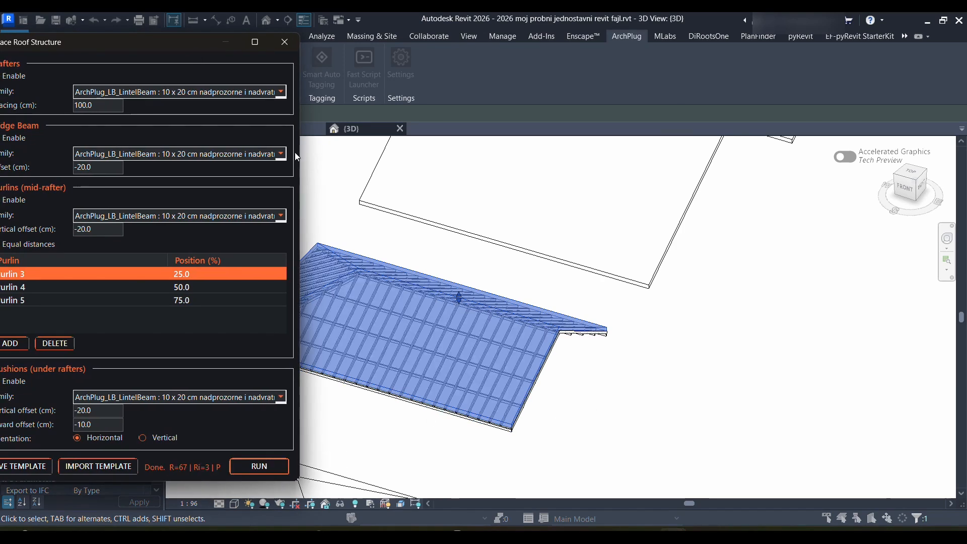
middle_click_drag(611, 297, 545, 384)
scroll(544, 383, "down", 1)
left_click(544, 381)
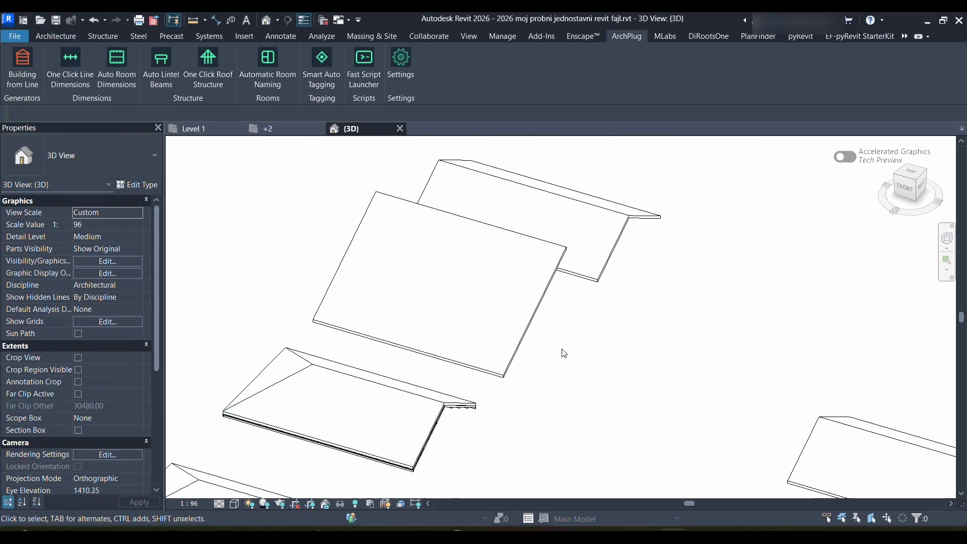
Hide the roof with one hipped end to expose its generated rafters and purlins
middle_click_drag(564, 352, 556, 365)
left_click(400, 405)
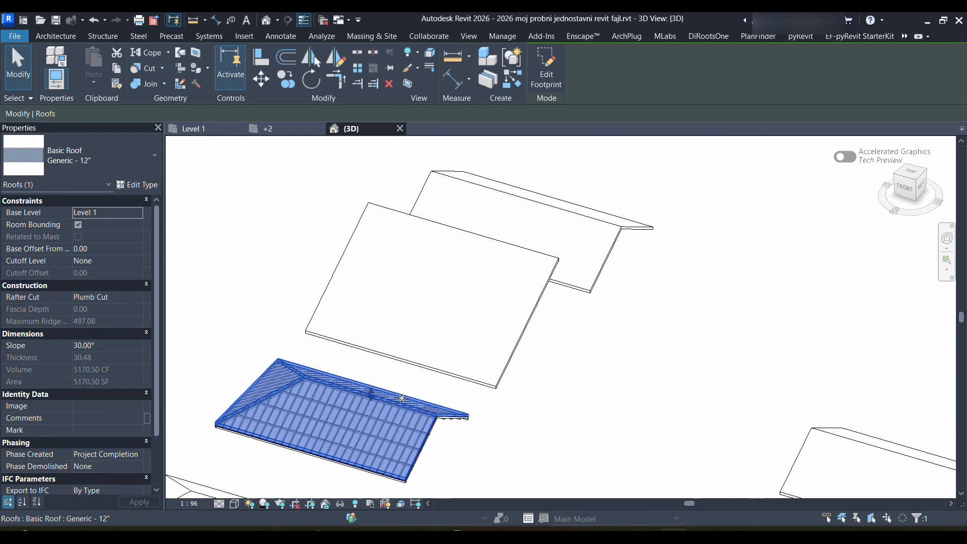
key("Delete")
middle_click_drag(528, 431, 545, 402)
Generate the single-slope roof's structure with 100 cm rafter spacing and three equally spaced purlins, and close the settings
left_click(547, 270)
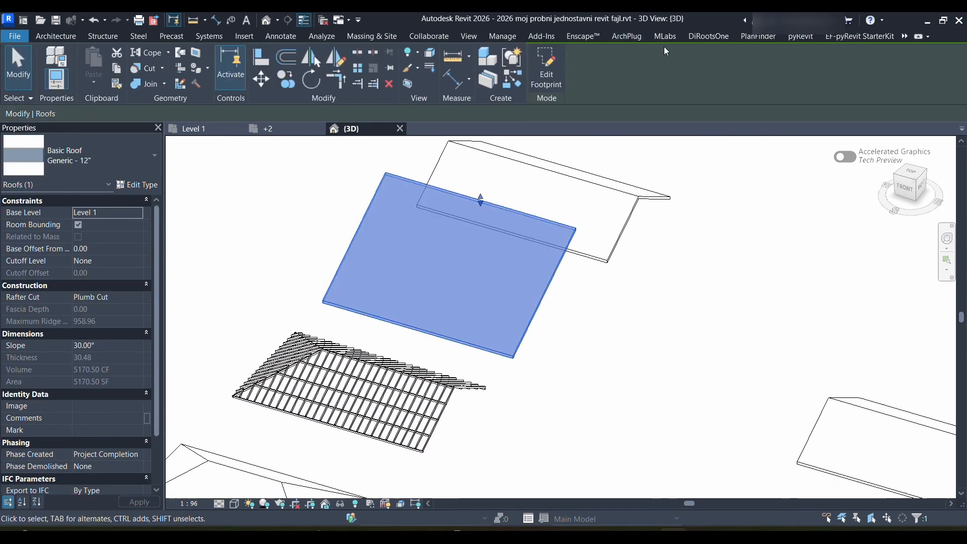
left_click(628, 38)
middle_click_drag(629, 334, 790, 349)
left_click(207, 66)
left_click_drag(449, 53, 194, 53)
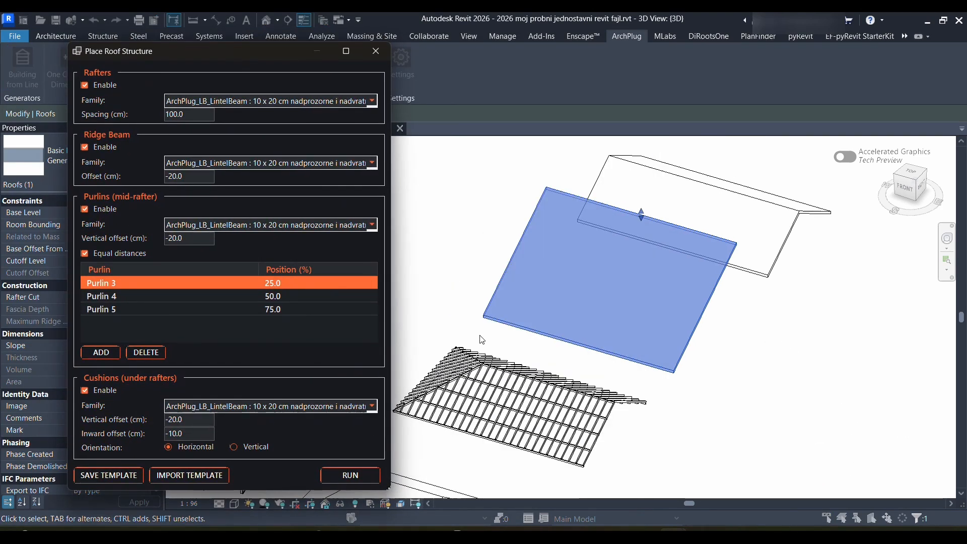
left_click(349, 475)
left_click(374, 52)
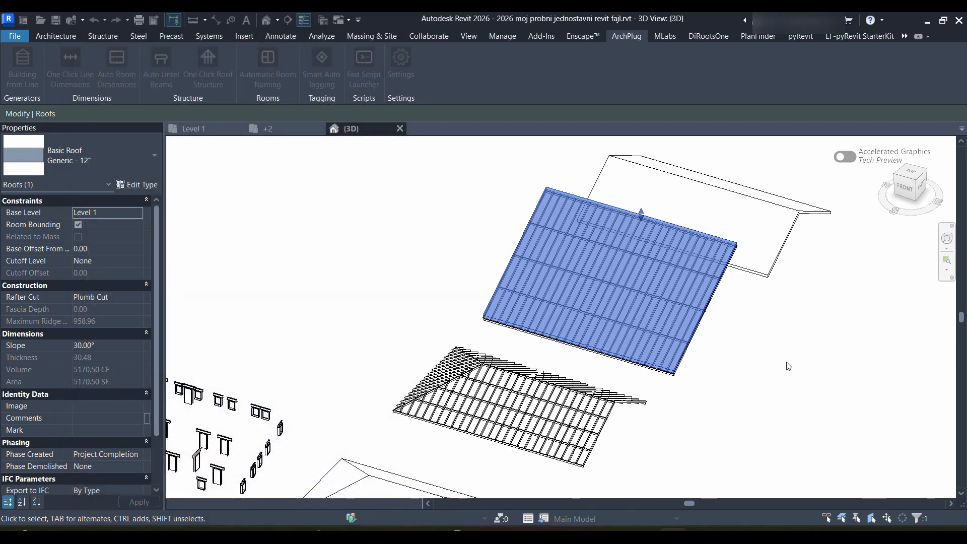
Hide the single-slope roof to expose its rafters and purlins
middle_click_drag(788, 367, 613, 367)
scroll(630, 352, "up", 2)
left_click(613, 368)
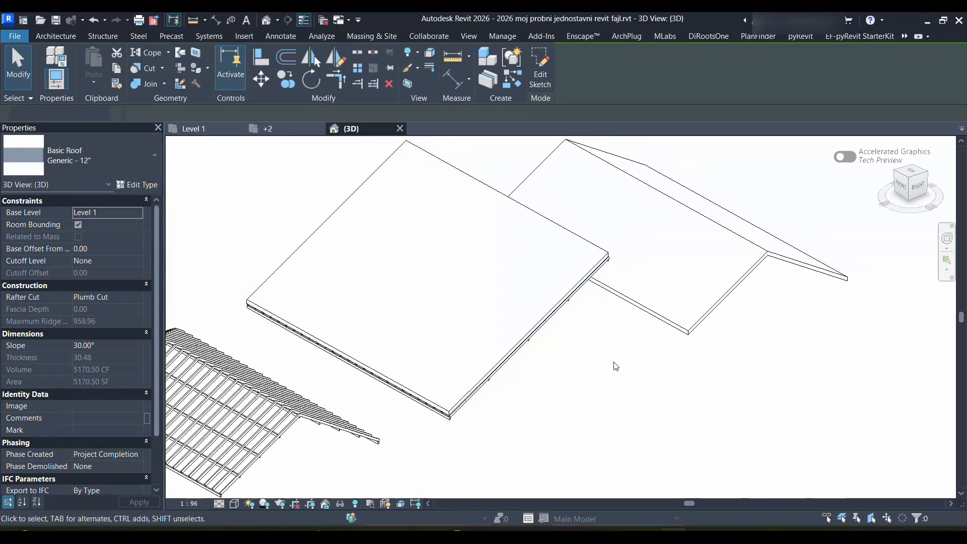
left_click(472, 175)
key("Delete")
scroll(494, 262, "down", 1)
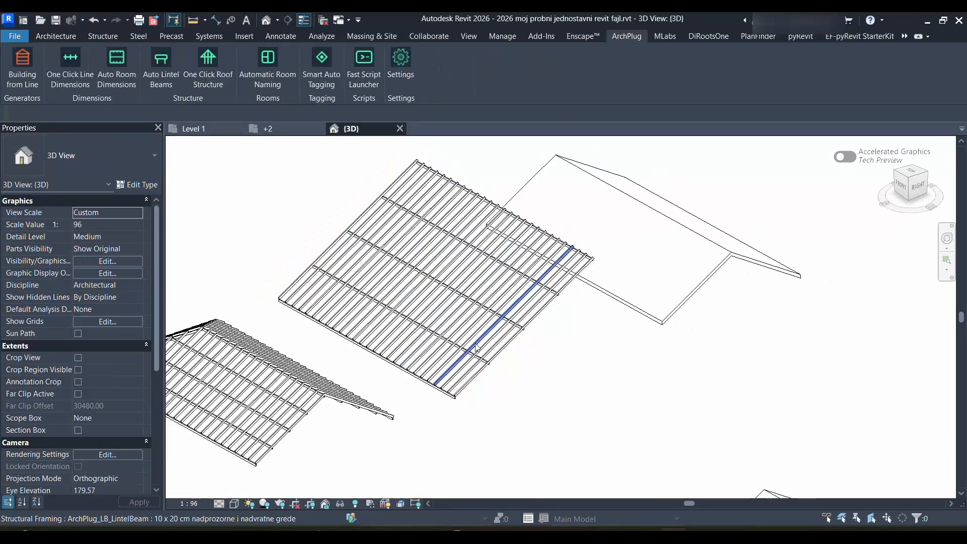
Check the exposed single-slope framing, reveal the hidden elements and unhide the single-slope roof in the view
middle_click_drag(508, 402, 645, 363)
scroll(645, 363, "down", 2)
middle_click_drag(714, 371, 684, 377)
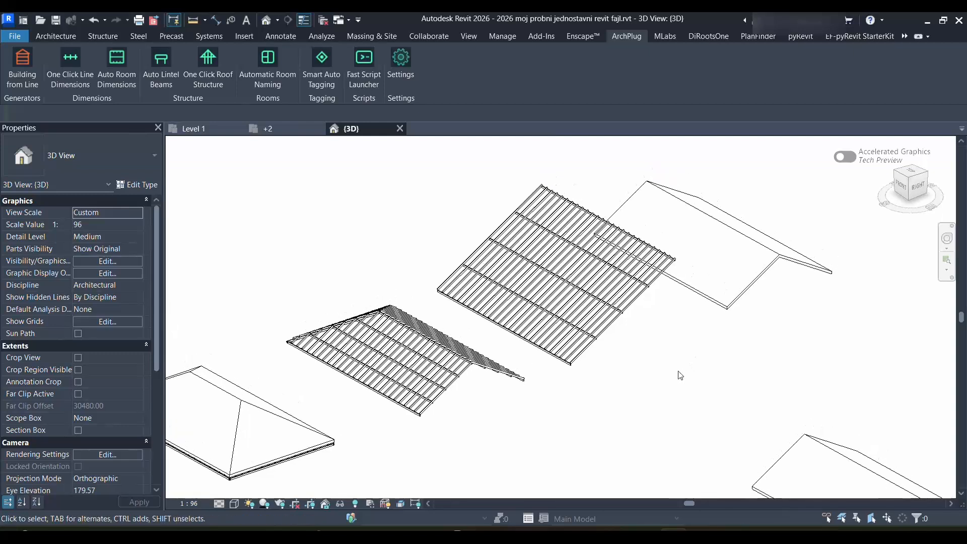
scroll(643, 319, "up", 3)
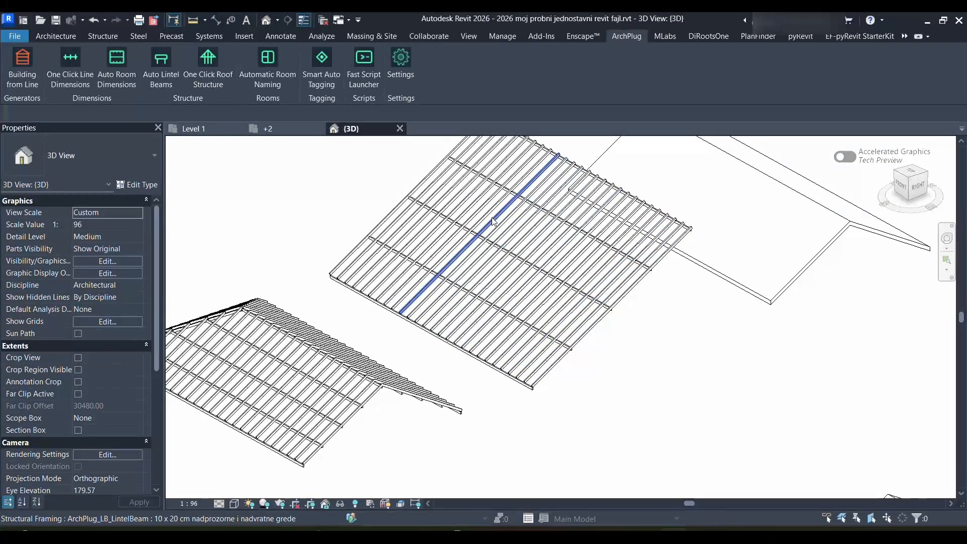
middle_click_drag(573, 415, 555, 426)
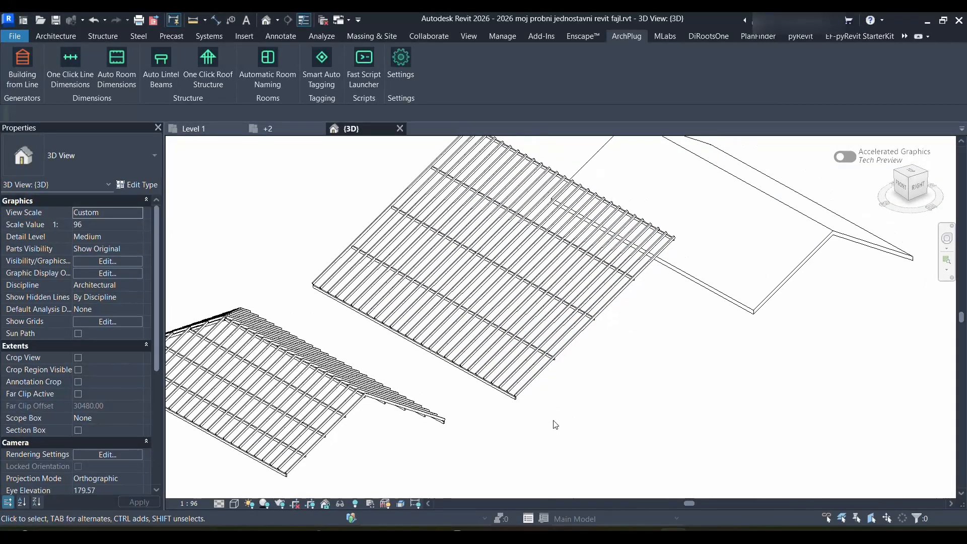
left_click(357, 504)
left_click(526, 389)
right_click(524, 390)
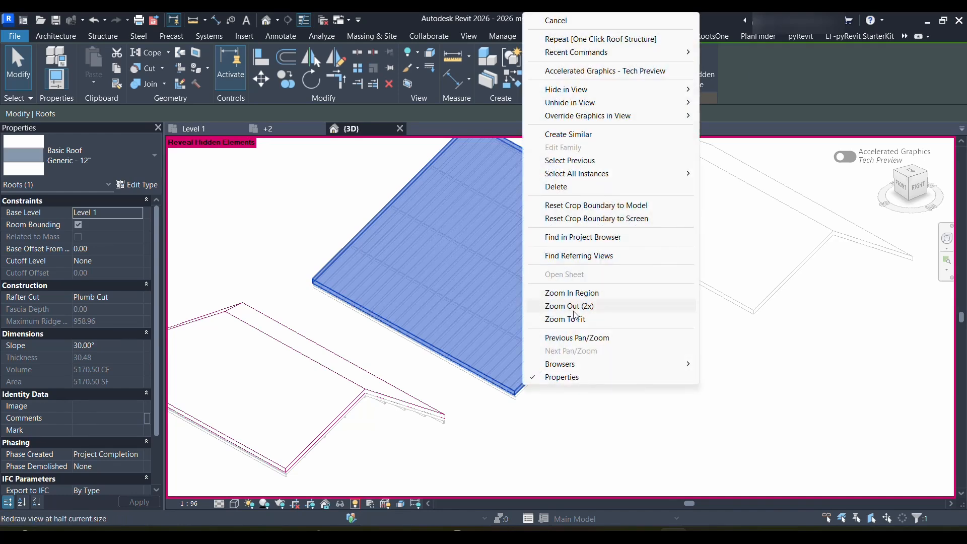
mouse_move(567, 102)
left_click(734, 102)
middle_click_drag(628, 383, 626, 398)
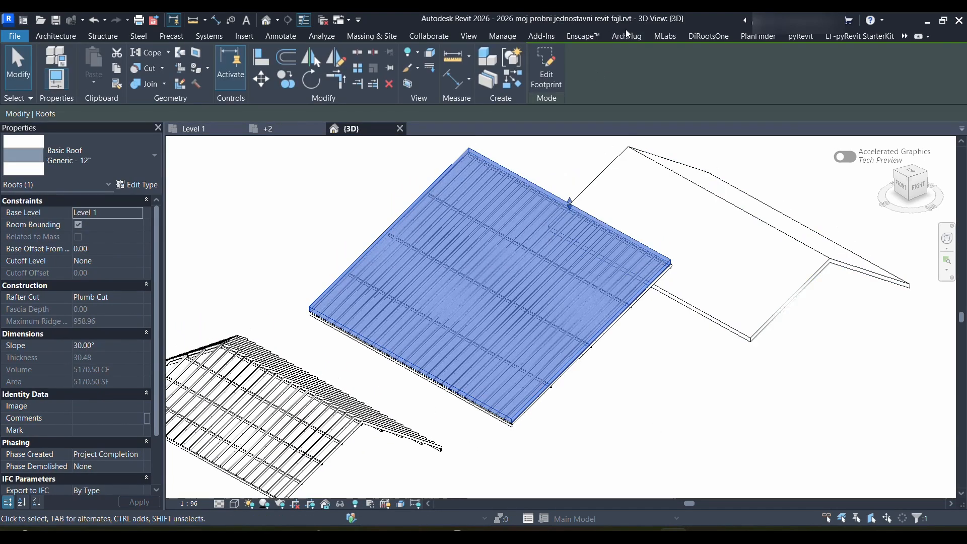
Open the One Click Roof Structure settings for the single-slope roof and delete two purlins, keeping a single one at 50%
left_click(627, 37)
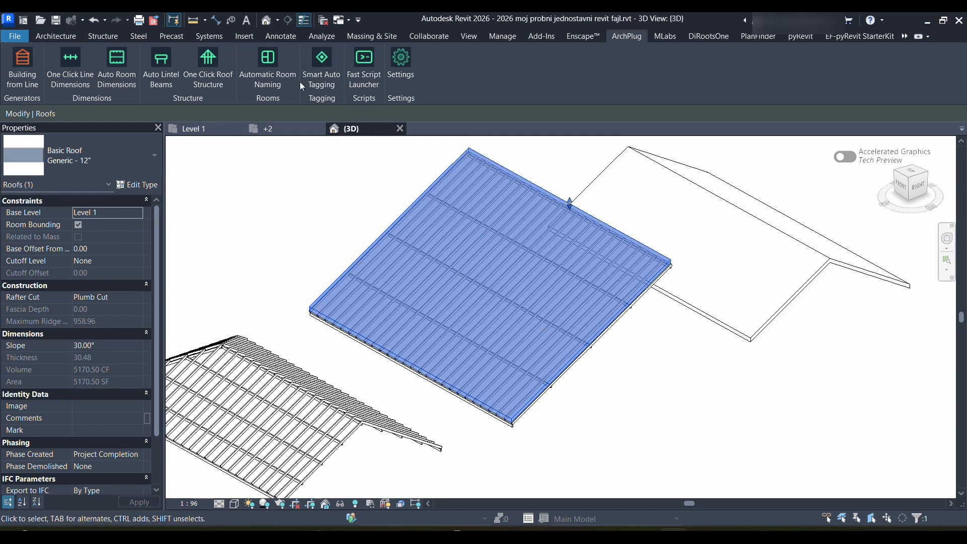
left_click(214, 60)
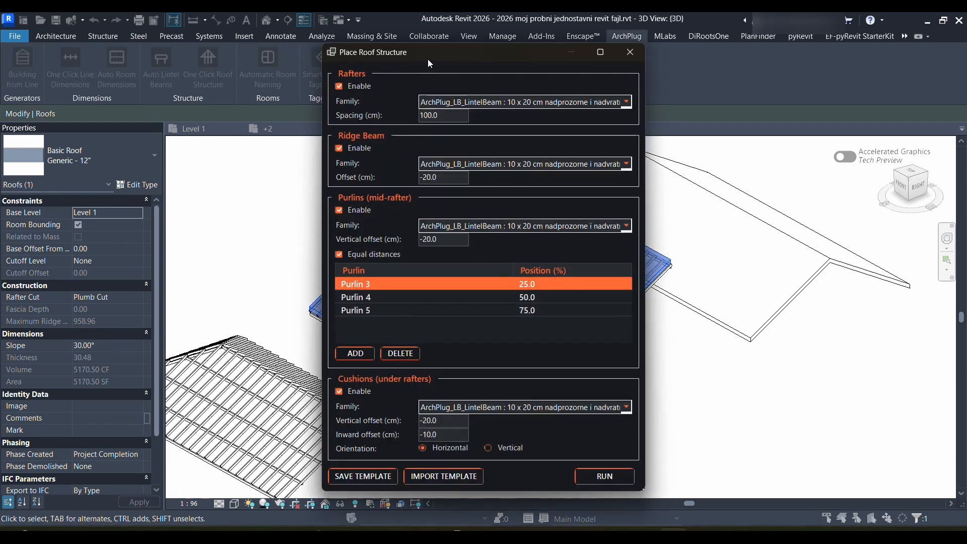
left_click_drag(428, 59, 104, 48)
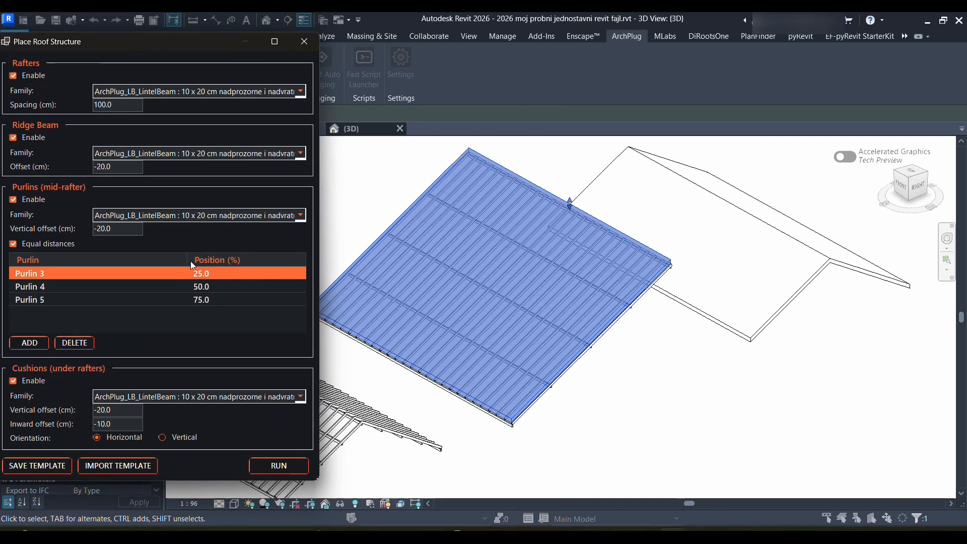
left_click(75, 342)
left_click(75, 343)
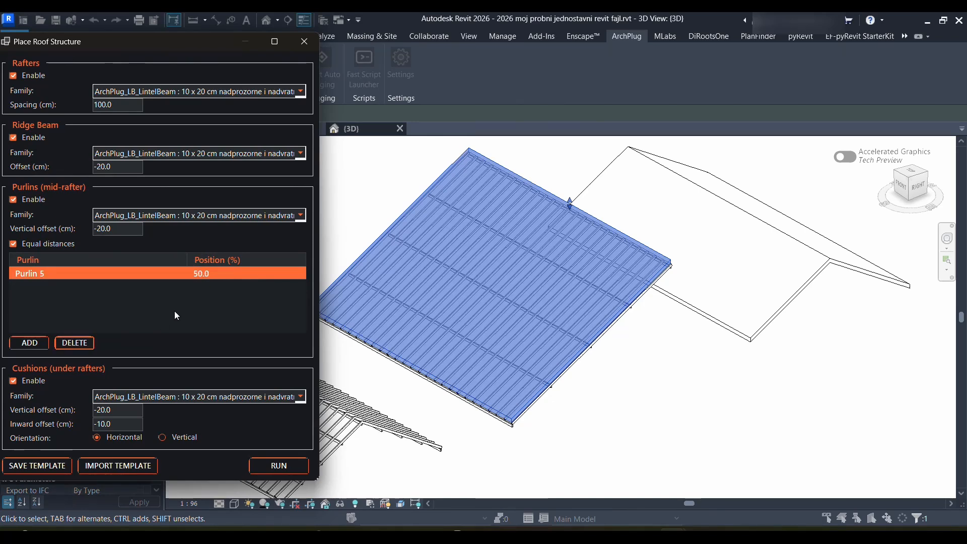
Set the rafter spacing to 200 cm and regenerate the single-slope roof's structure
left_click_drag(140, 39, 163, 44)
double_click(140, 108)
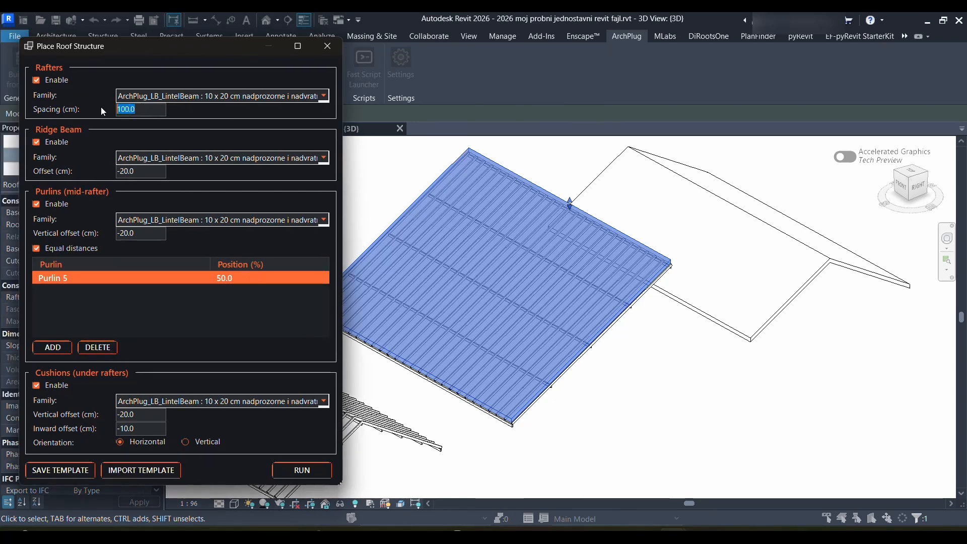
type("200")
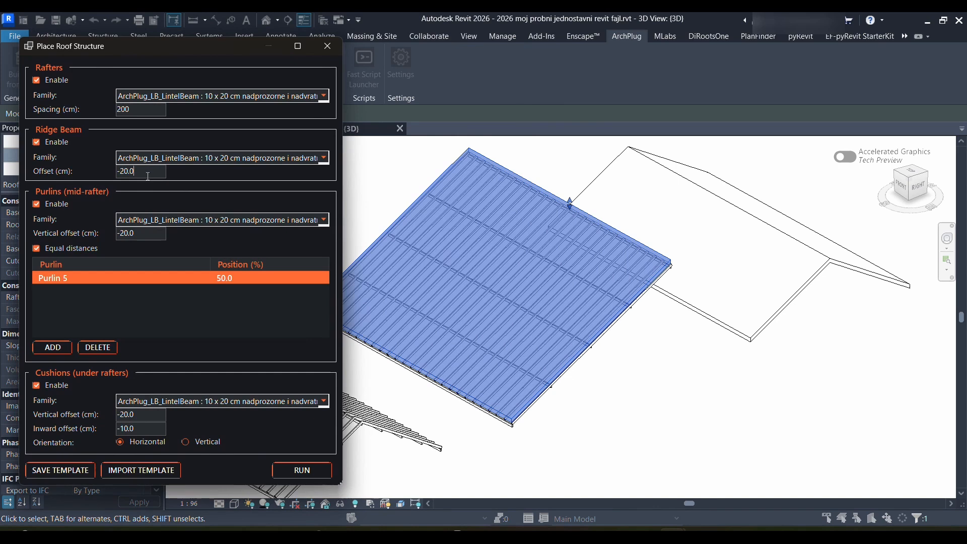
left_click(308, 473)
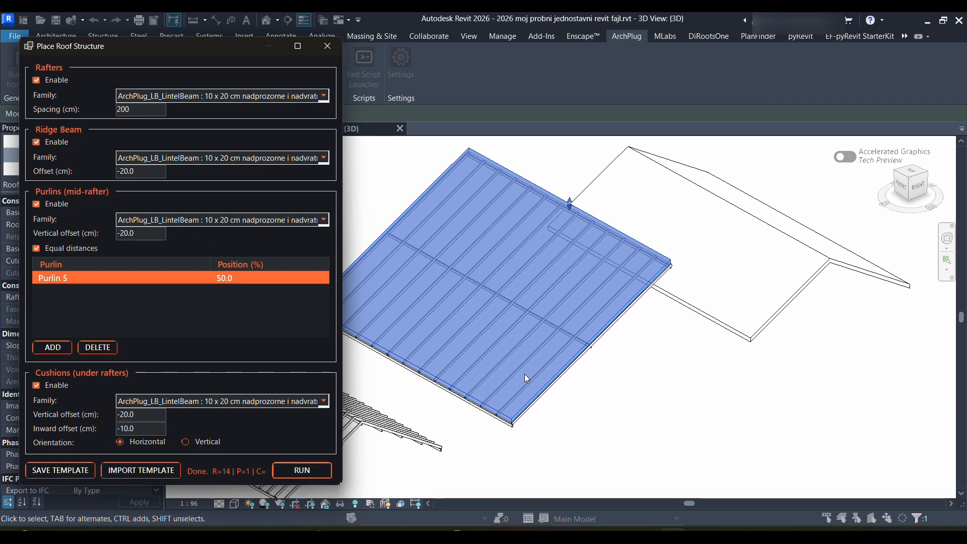
Change the rafter family to W Shapes : W12X26 and regenerate the single-slope roof's structure
left_click(328, 96)
left_click(244, 186)
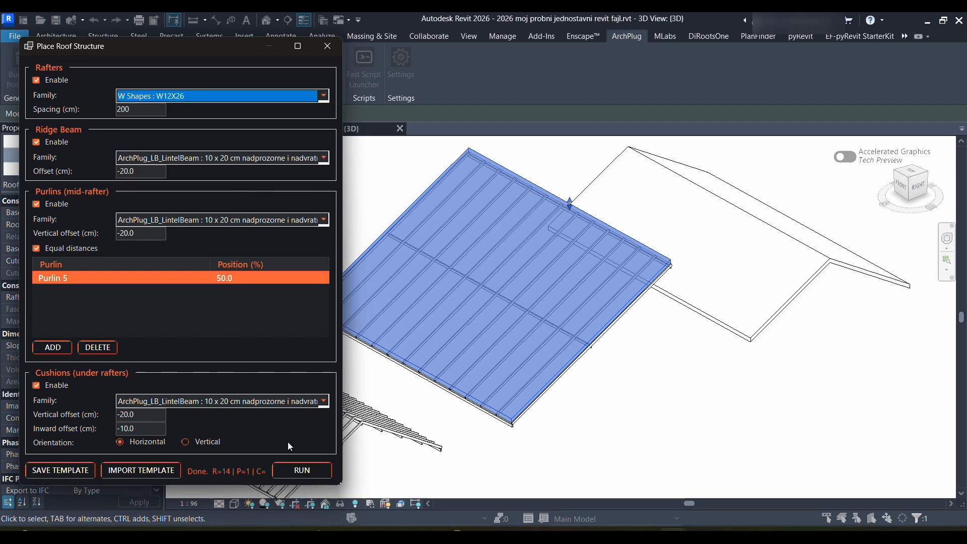
left_click(298, 471)
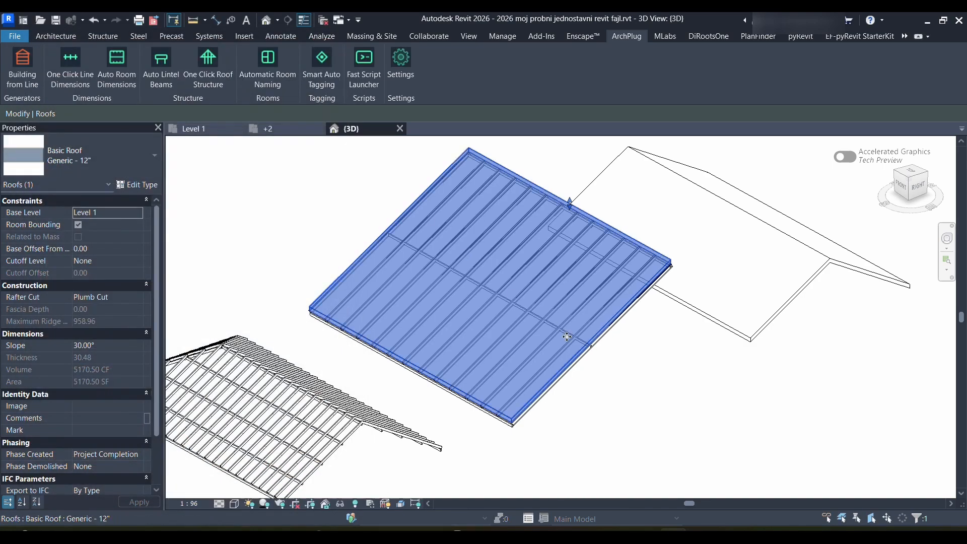
Examine the W12X26 rafters up close at the eave beam and along the single-slope roof from several angles
scroll(534, 393, "up", 6)
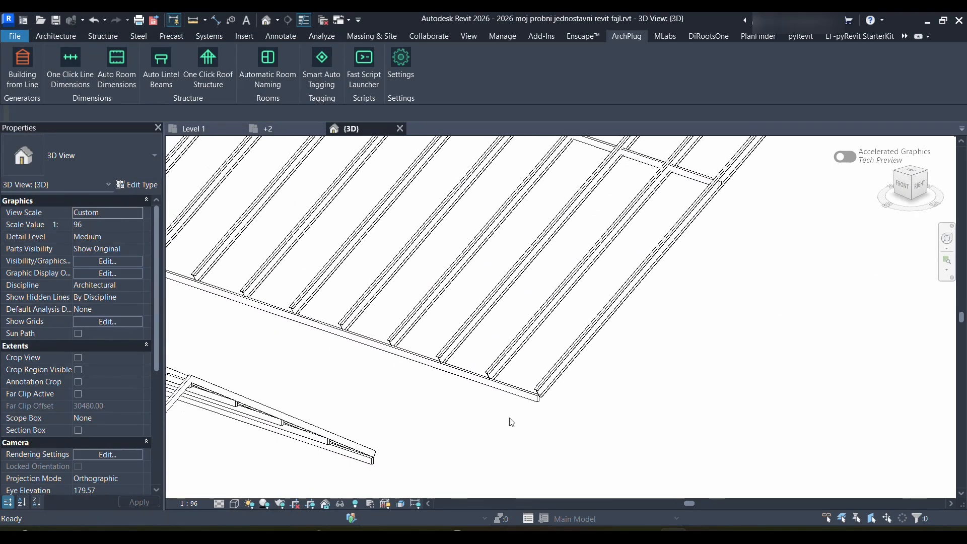
scroll(544, 394, "up", 4)
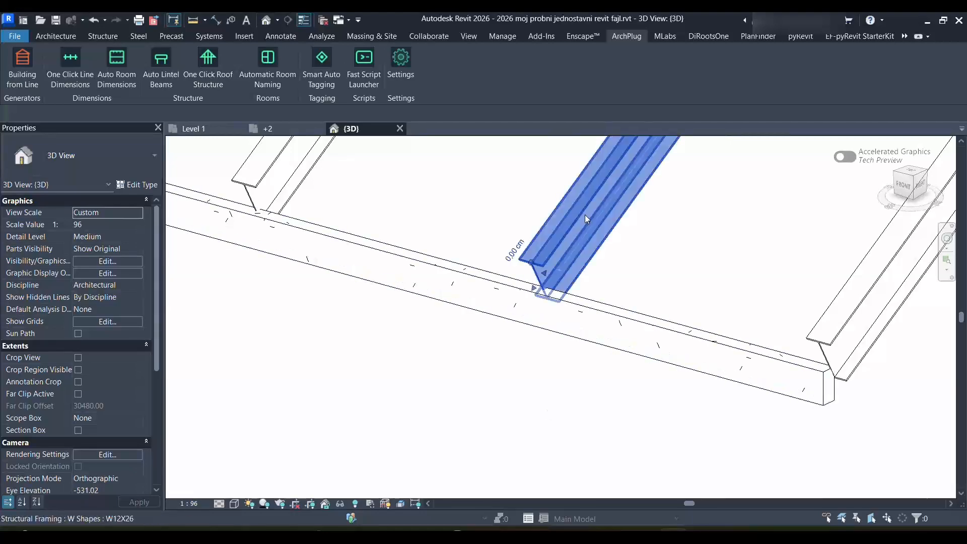
left_click(584, 215)
scroll(576, 371, "down", 5)
middle_click_drag(567, 381, 551, 337, "shift")
scroll(734, 209, "up", 3)
middle_click_drag(734, 209, 571, 336)
key("Escape")
scroll(769, 314, "down", 5)
scroll(696, 384, "down", 2)
scroll(499, 341, "down", 2)
Reveal the hidden elements and unhide the L-shaped roof in the view
left_click(354, 504)
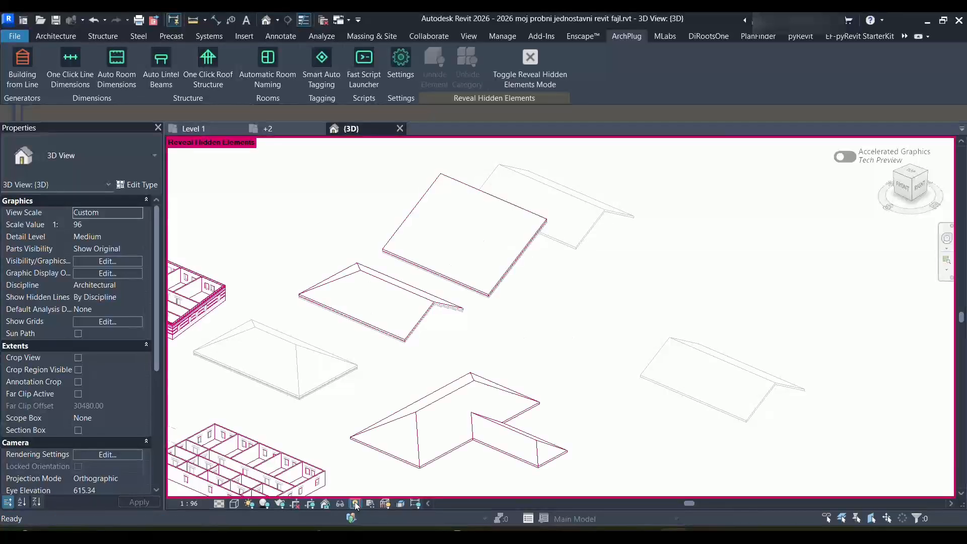
right_click(429, 440)
key("Escape")
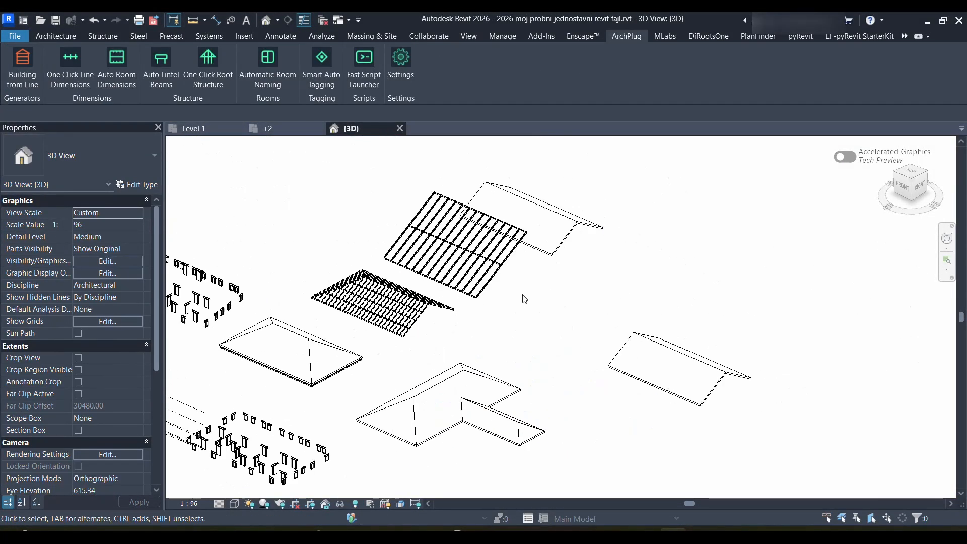
Generate the structure for the gable roof behind the single-slope framing with the current One Click Roof Structure settings
left_click(560, 252)
scroll(589, 317, "up", 2)
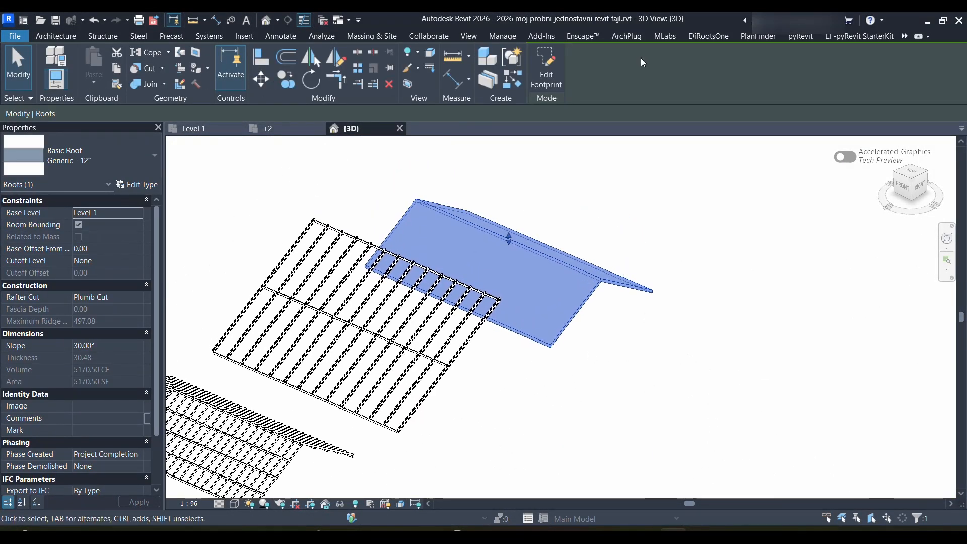
left_click(627, 36)
left_click(193, 54)
left_click_drag(424, 56, 100, 41)
left_click(298, 453)
Open the One Click Roof Structure settings for the L-shaped roof and move the dialog clear of the roof
scroll(633, 395, "down", 2)
middle_click_drag(634, 394, 648, 249)
scroll(488, 433, "up", 1)
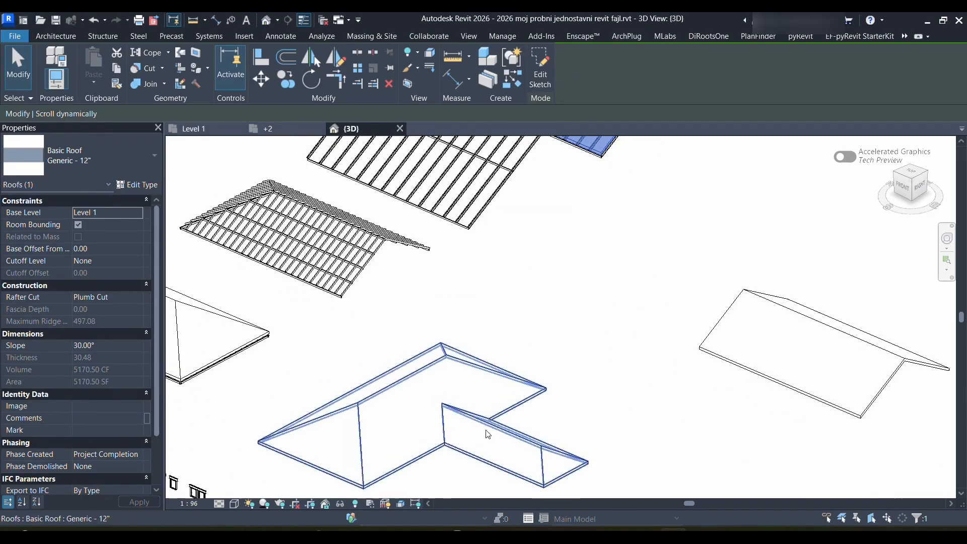
middle_click_drag(488, 433, 562, 356)
scroll(562, 356, "up", 2)
left_click(564, 347)
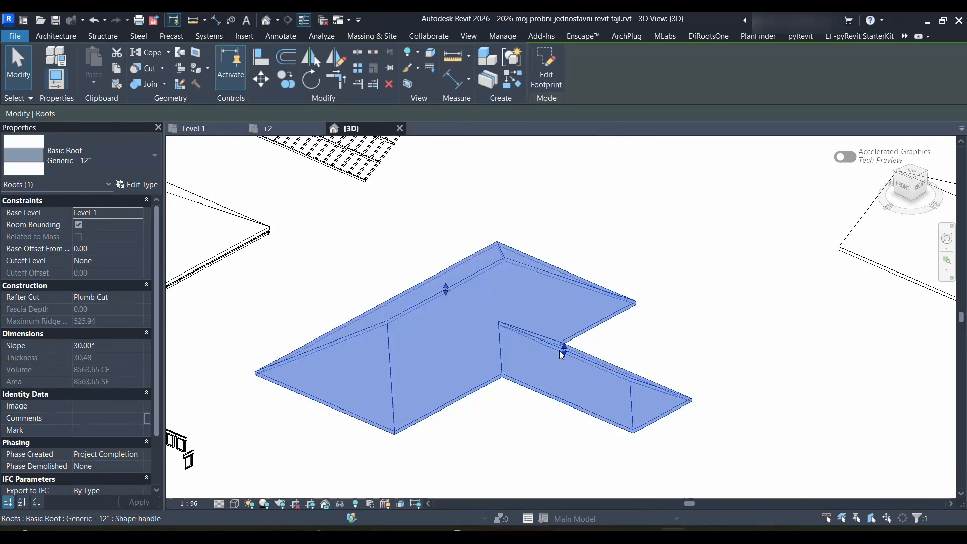
left_click(632, 41)
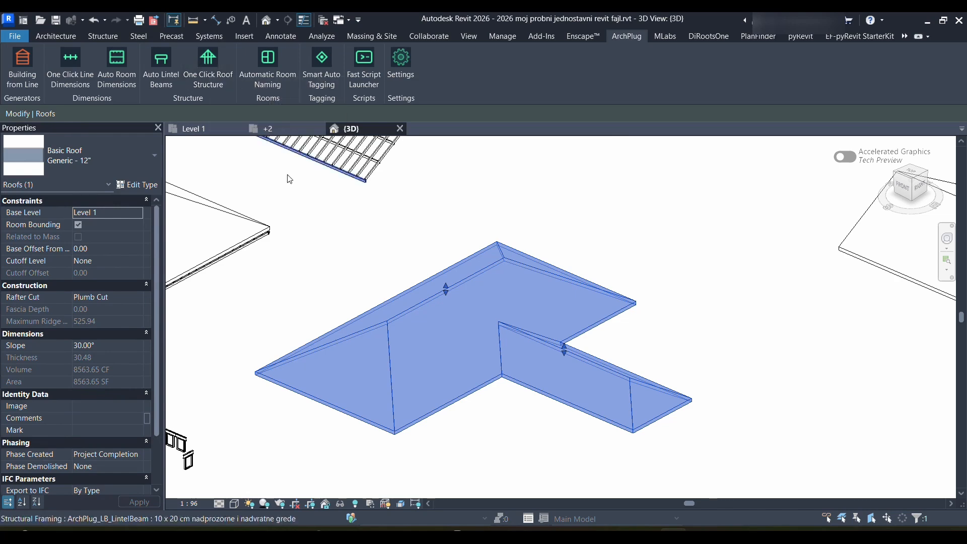
middle_click_drag(421, 201, 505, 192)
scroll(513, 242, "up", 2)
scroll(469, 229, "down", 1)
middle_click_drag(468, 229, 453, 235)
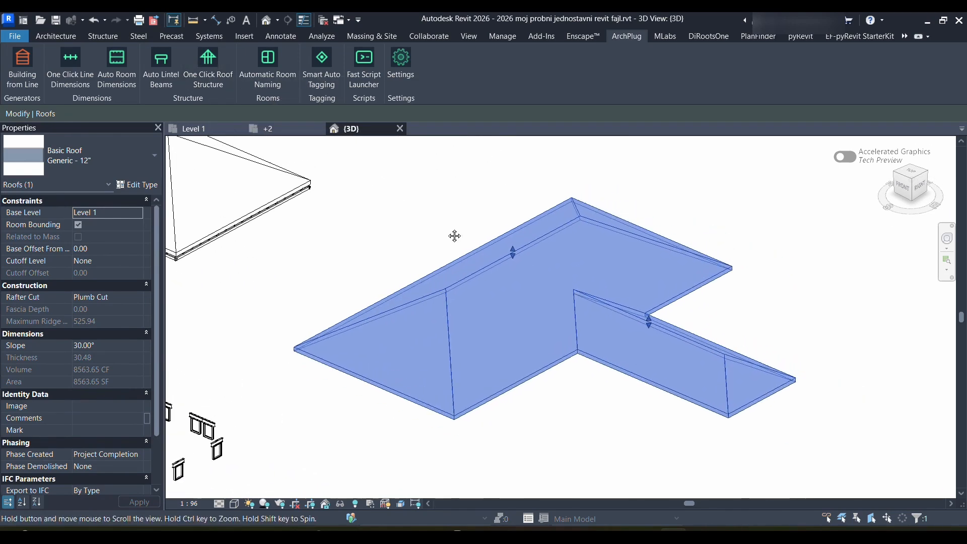
left_click(219, 71)
left_click_drag(491, 60, 215, 53)
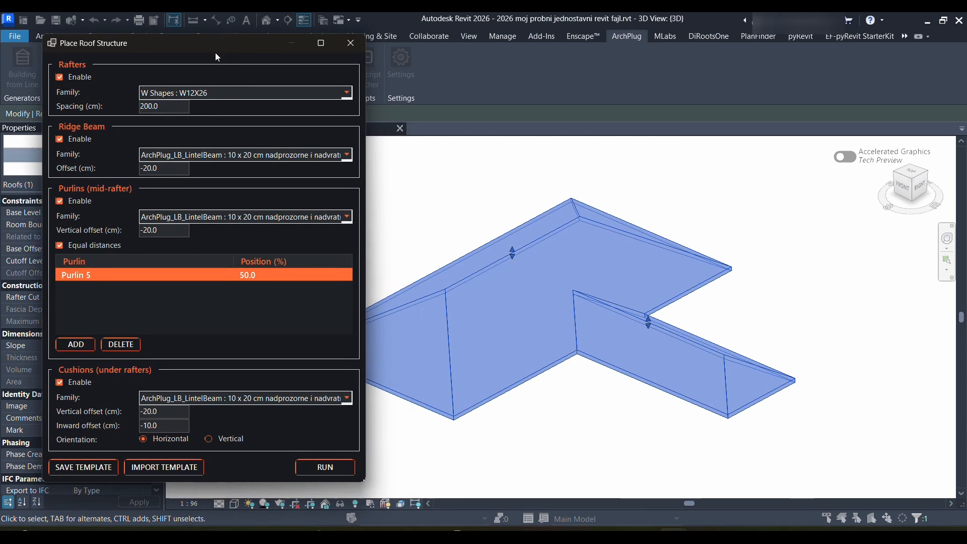
Set the rafters to the ArchPlug_LB_LintelBeam 10 x 20 cm family with 80 cm spacing
left_click(237, 92)
left_click(235, 123)
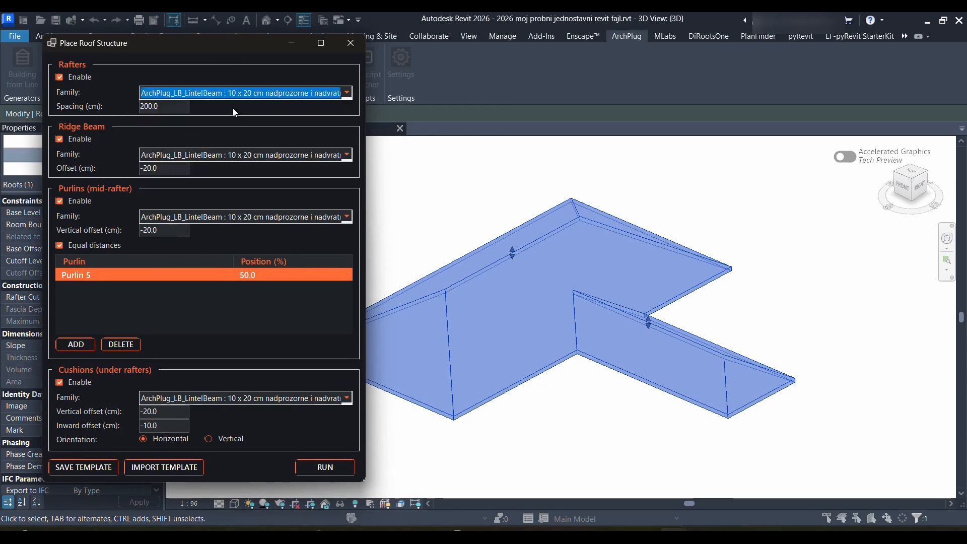
left_click(164, 107)
type("80")
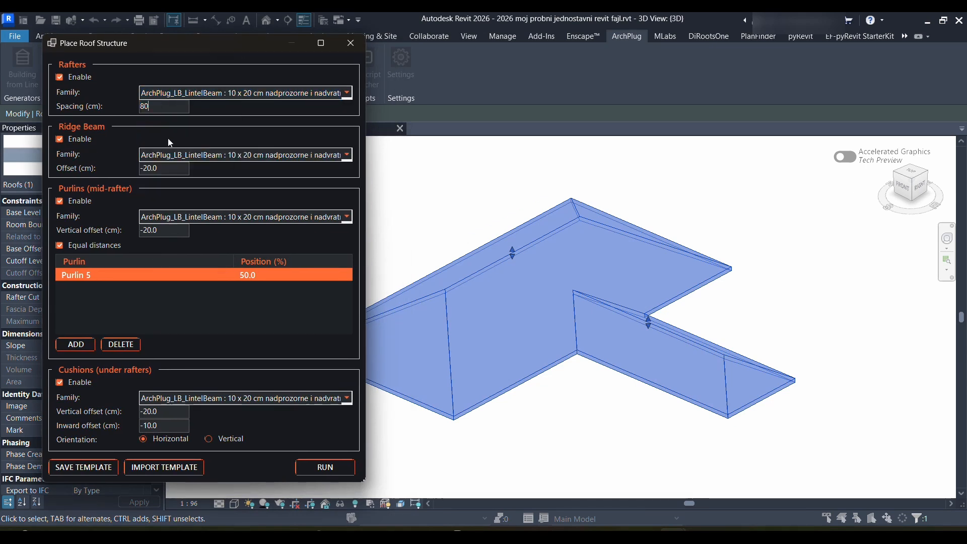
left_click(165, 168)
Add a second equally spaced purlin, generate the L-shaped roof's structure, and close the settings
left_click(75, 345)
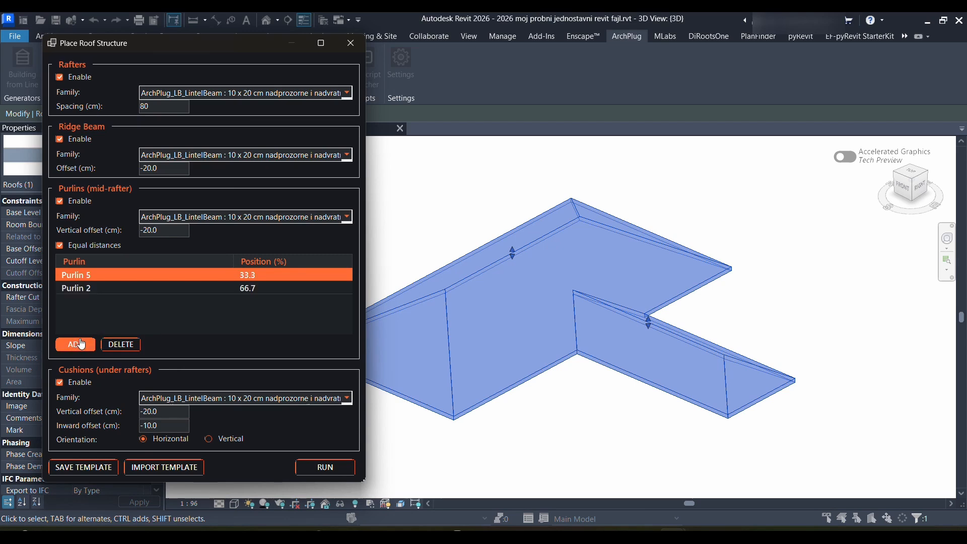
left_click(195, 288)
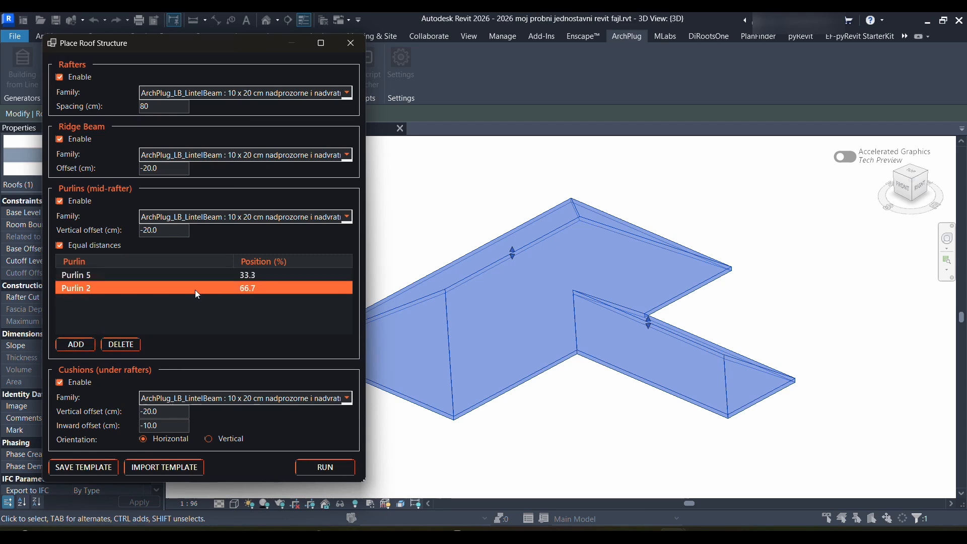
left_click(324, 469)
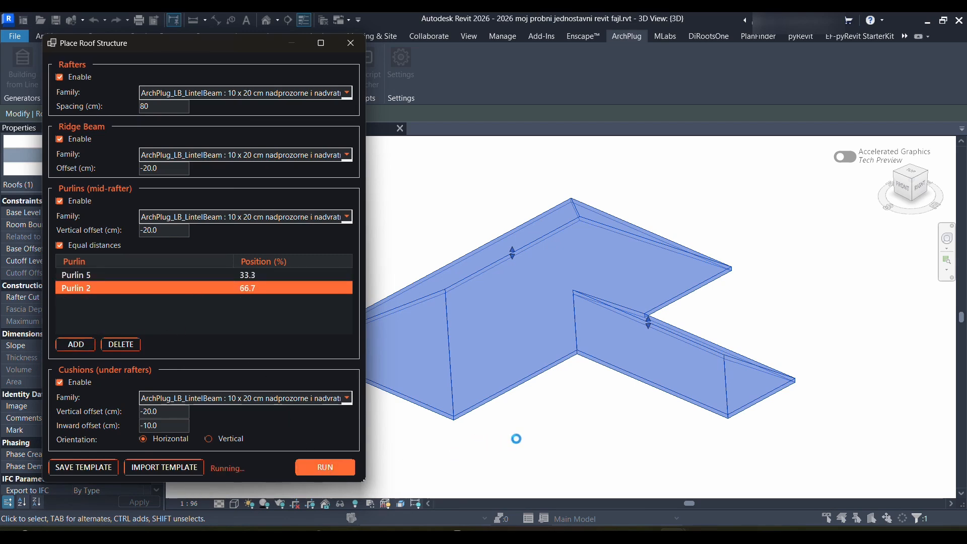
left_click(351, 44)
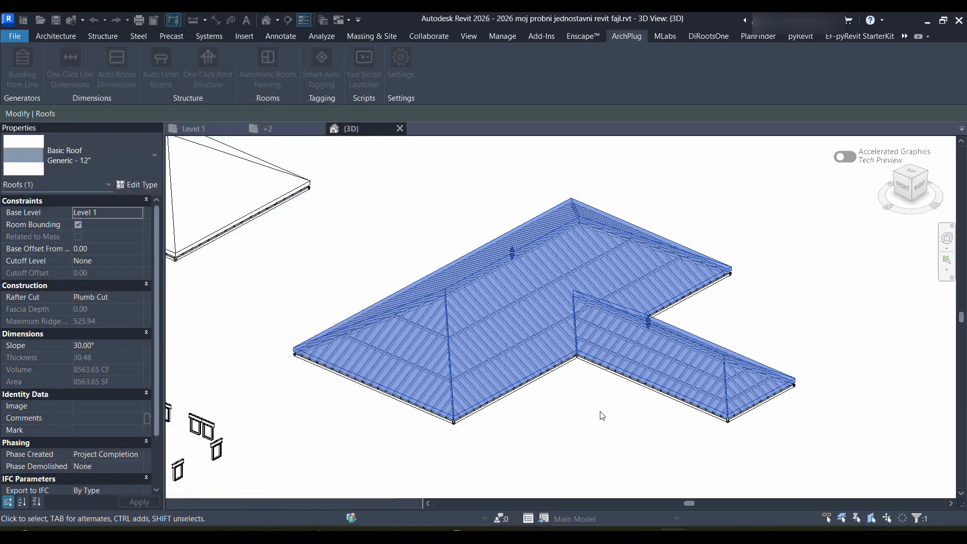
Deselect the L-shaped roof and examine its rafters, purlins and eave beams up close and from other angles
scroll(571, 413, "up", 4)
scroll(535, 403, "down", 4)
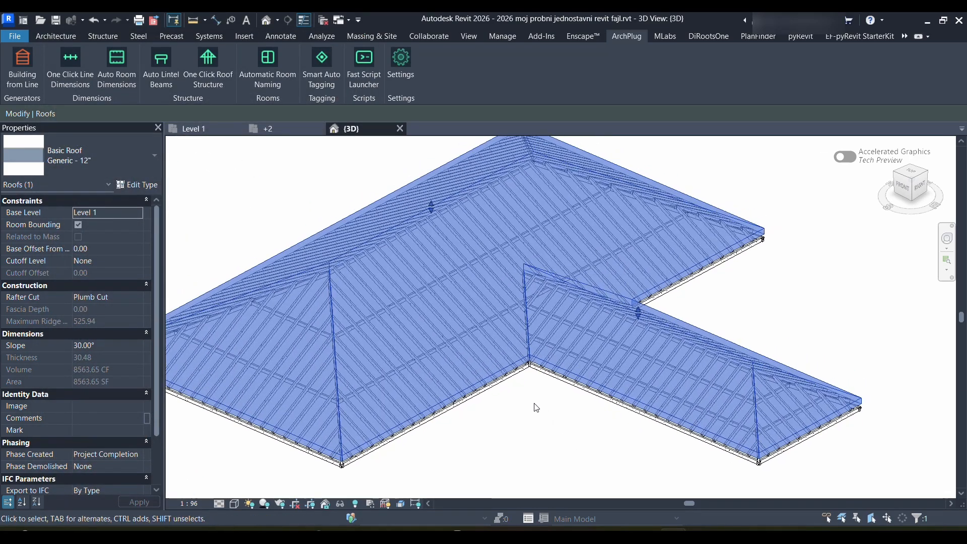
left_click(535, 404)
middle_click_drag(535, 403, 537, 431, "shift")
middle_click_drag(706, 343, 726, 347, "shift")
scroll(723, 392, "down", 4)
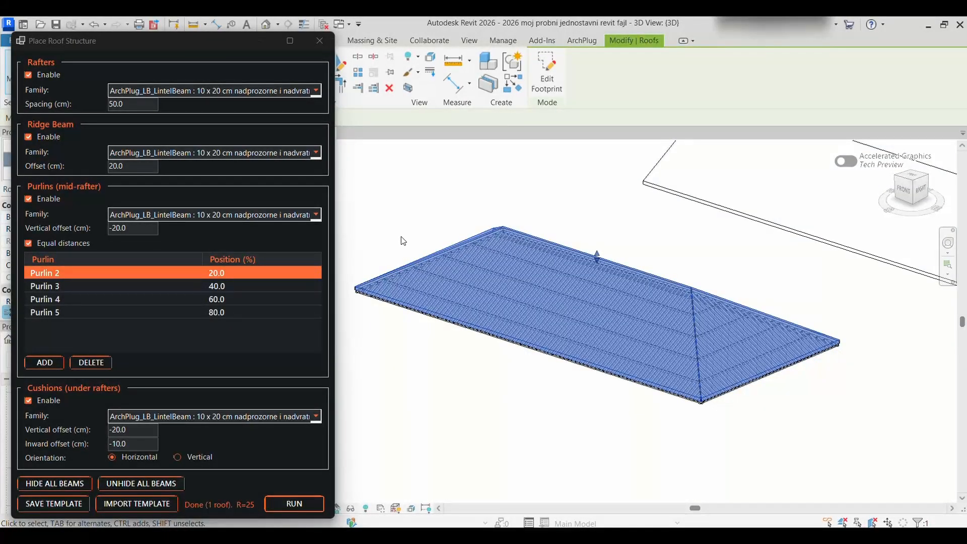
Hide all beams of the rectangular hip roof and unhide them again
left_click(42, 482)
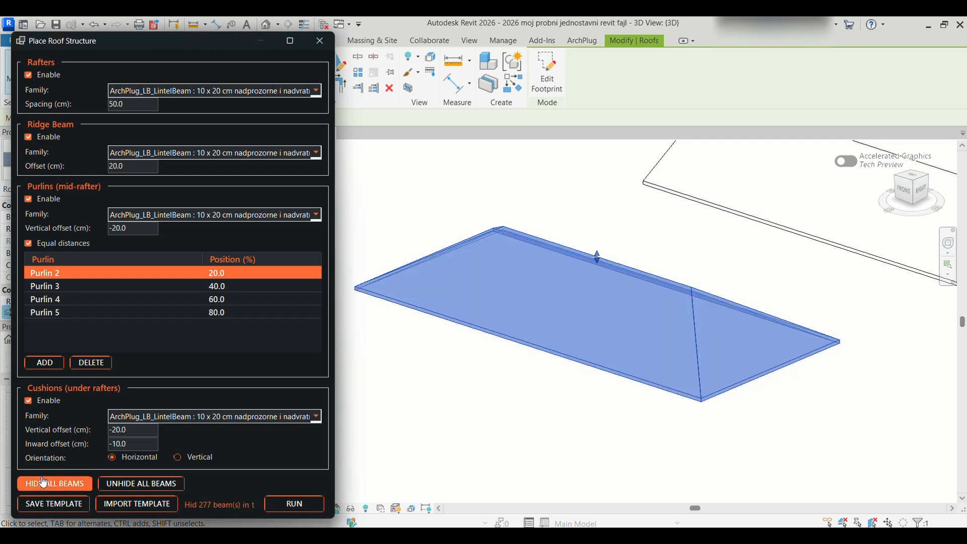
left_click(149, 485)
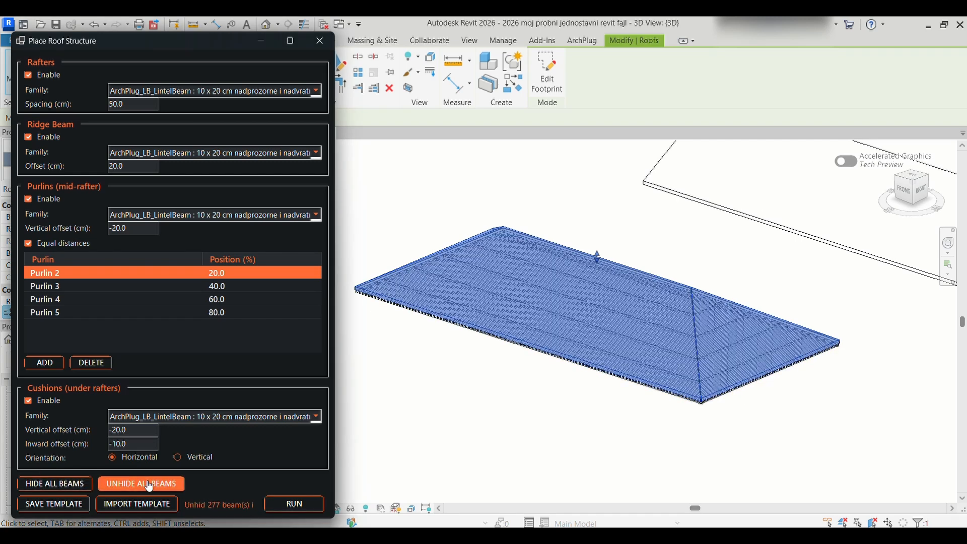